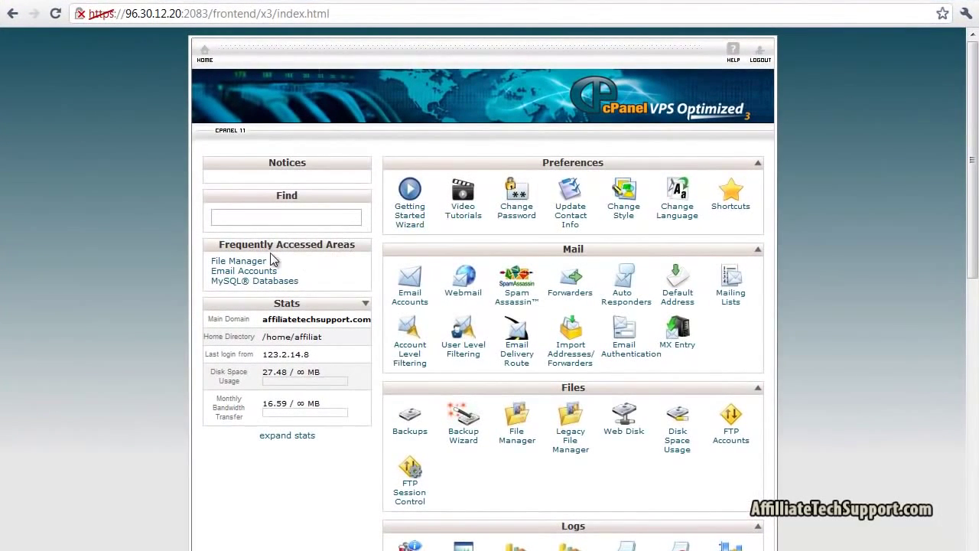
Search the cPanel tools for 'mysql' to narrow the home page to the Databases tools
click(236, 217)
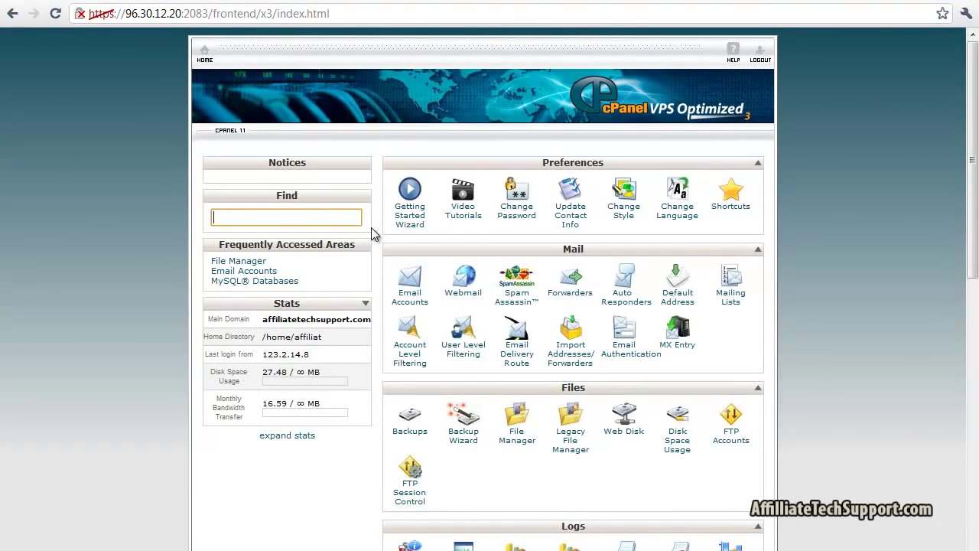
text(mysql)
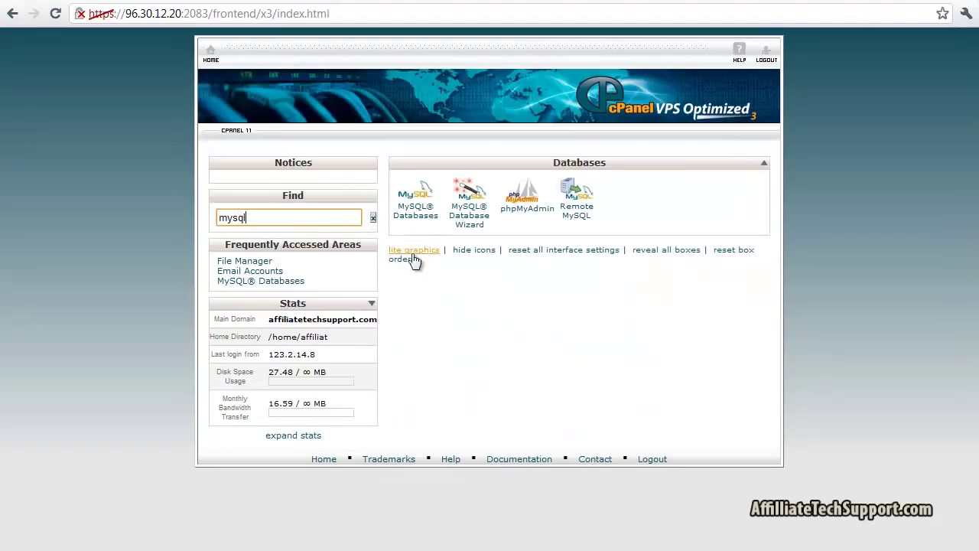
Create the MySQL database affiliat_prosper by entering the name prosper
click(414, 220)
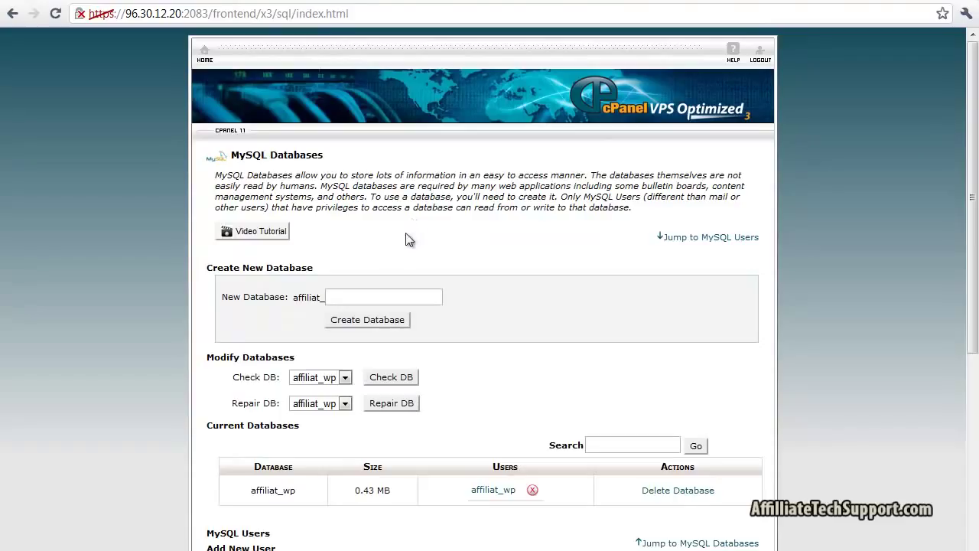
click(368, 292)
text(prosp)
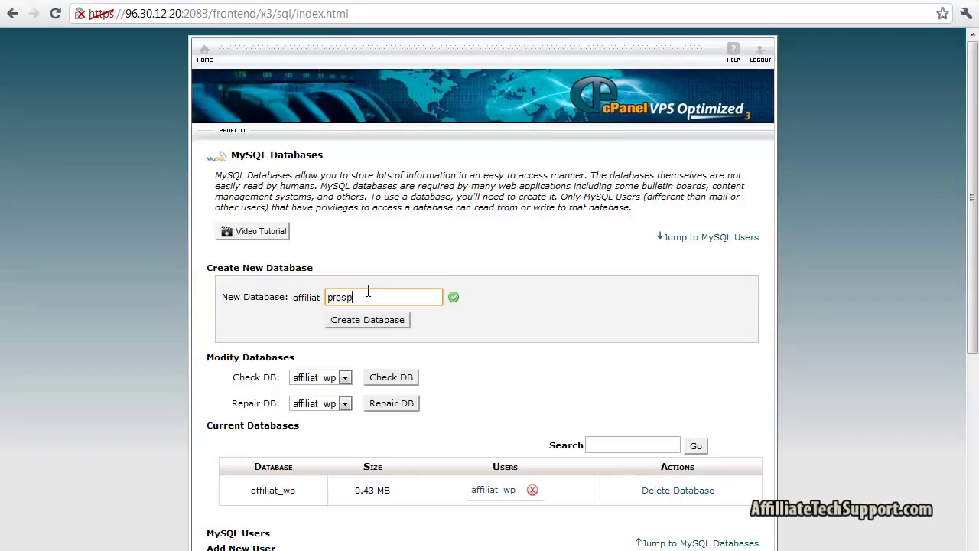
text(er)
click(357, 323)
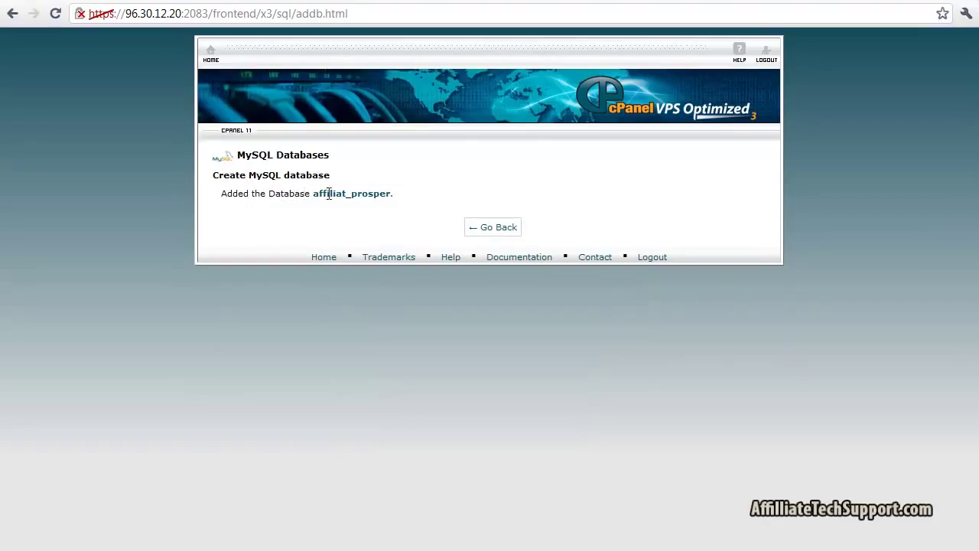
click(496, 238)
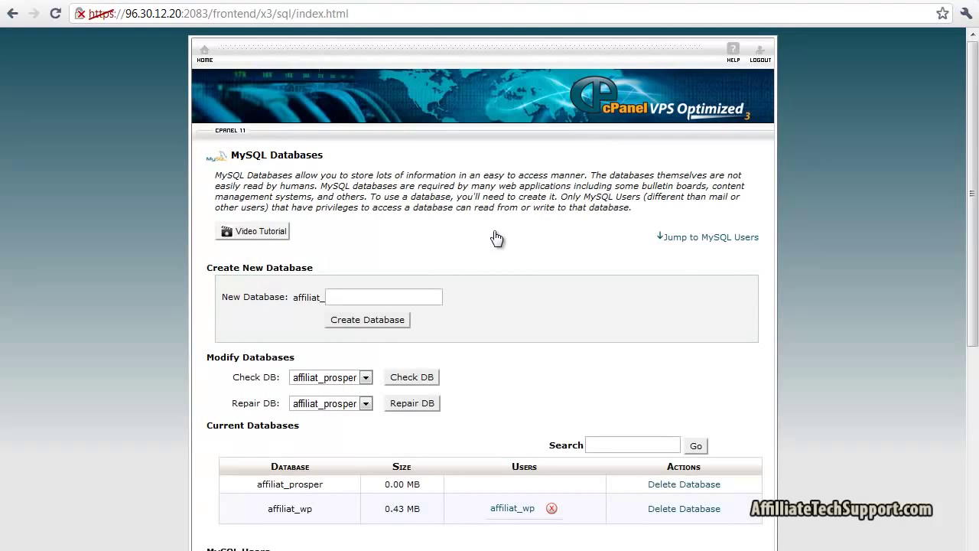
Enter prosper as the new MySQL username, giving affiliat_prosper
scroll(493, 231, down, 4)
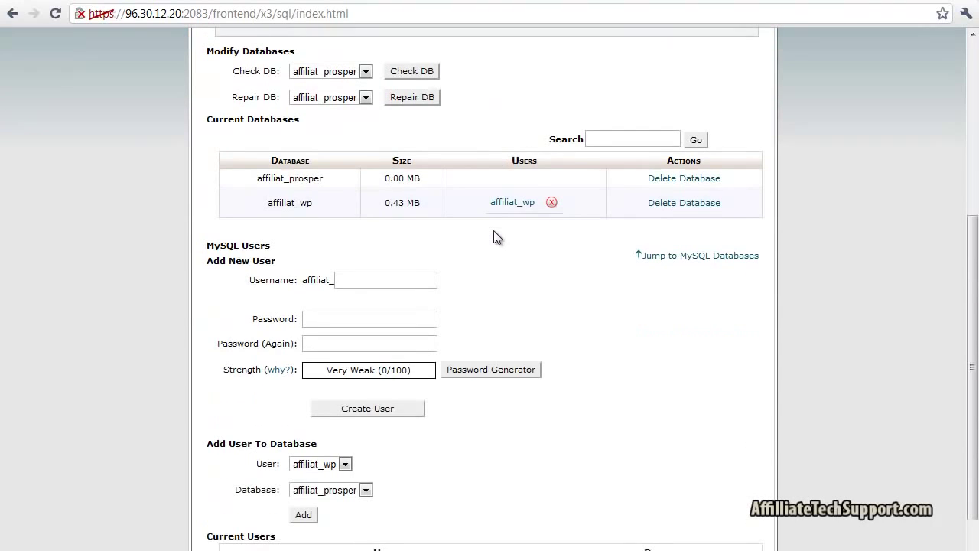
click(371, 280)
text(prosper)
click(570, 300)
Generate a strong password for the new user and copy it
click(479, 370)
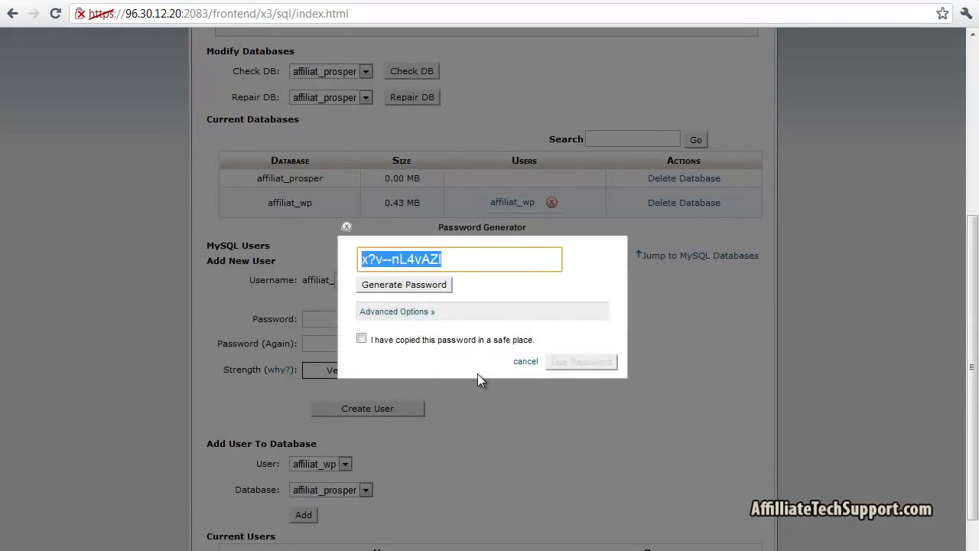
right_click(429, 266)
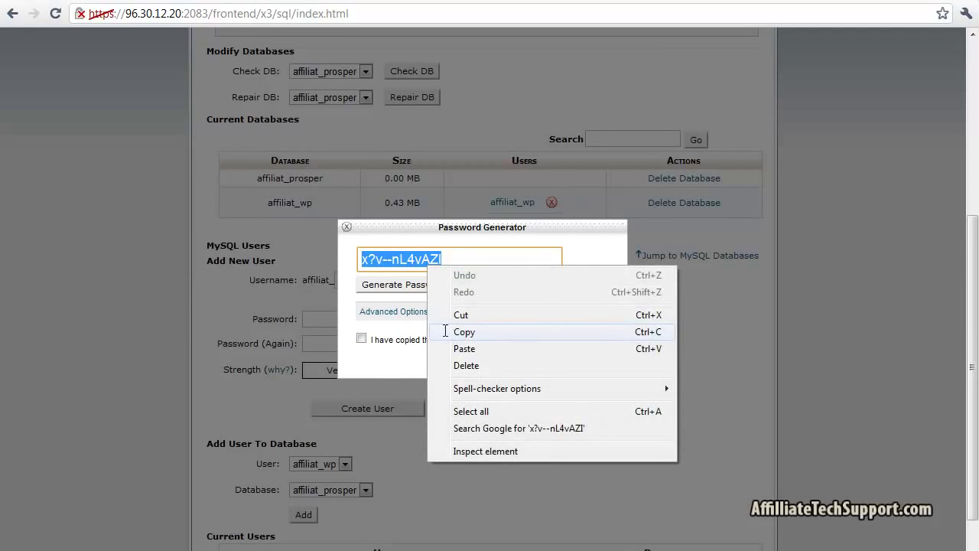
click(446, 332)
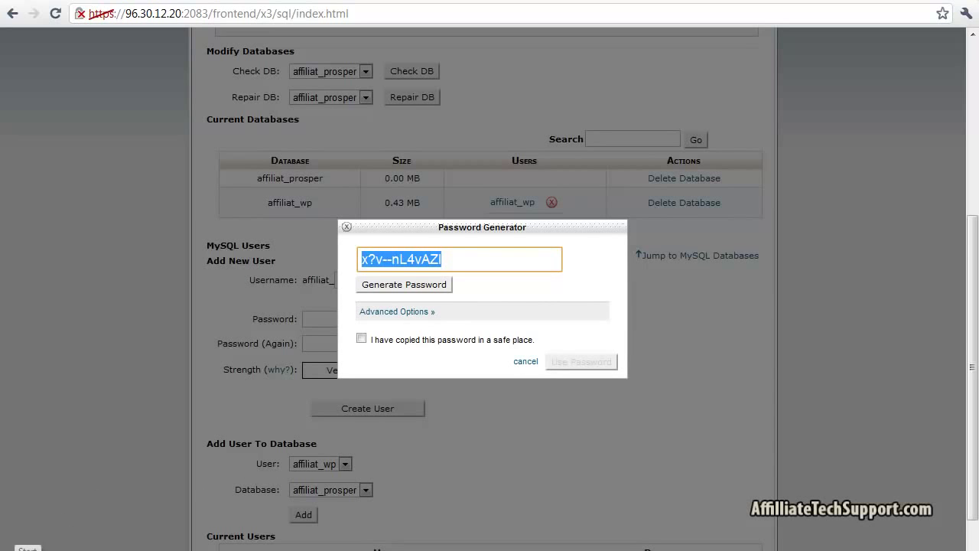
click(28, 550)
Paste the copied password into a new Notepad note after the label 'prosper pw:'
text(notepad)
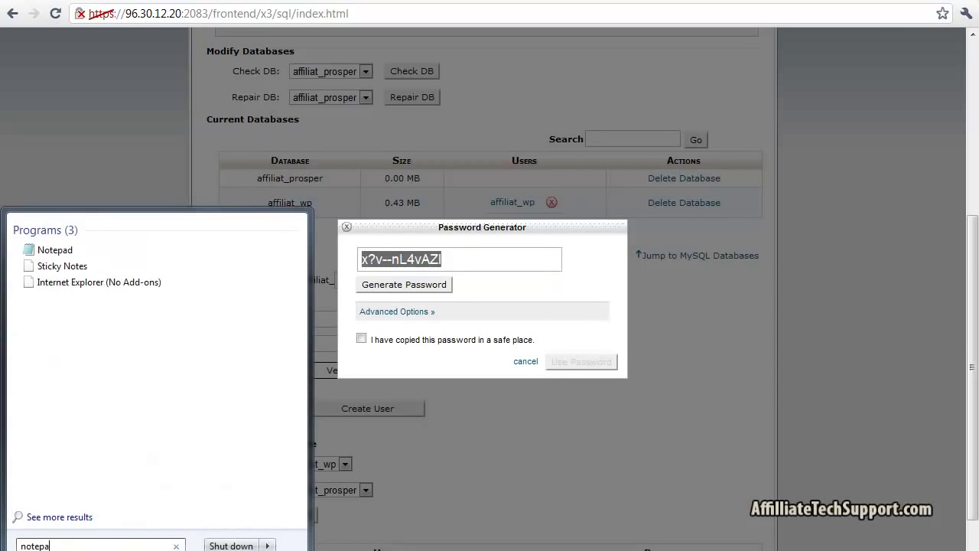
key(Return)
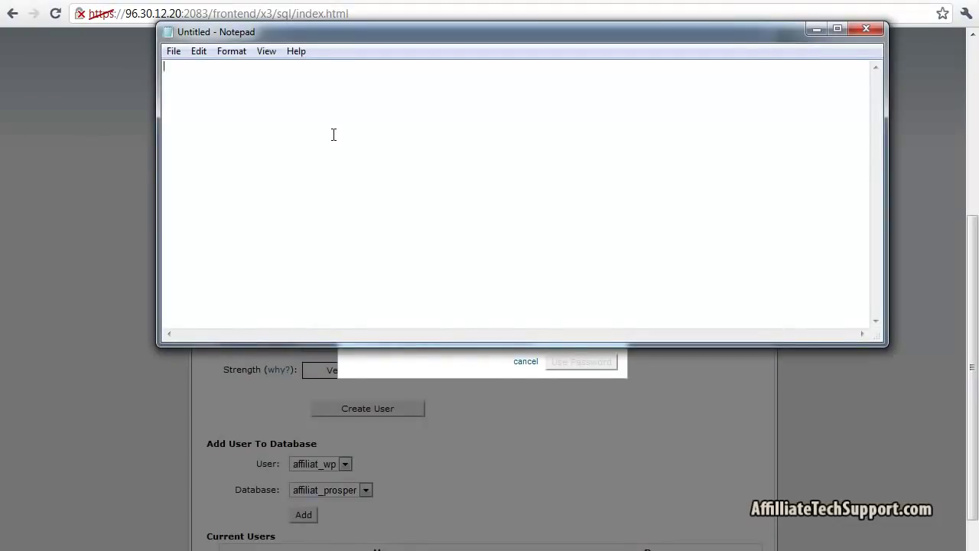
text(prosper pw:)
key(ctrl+v)
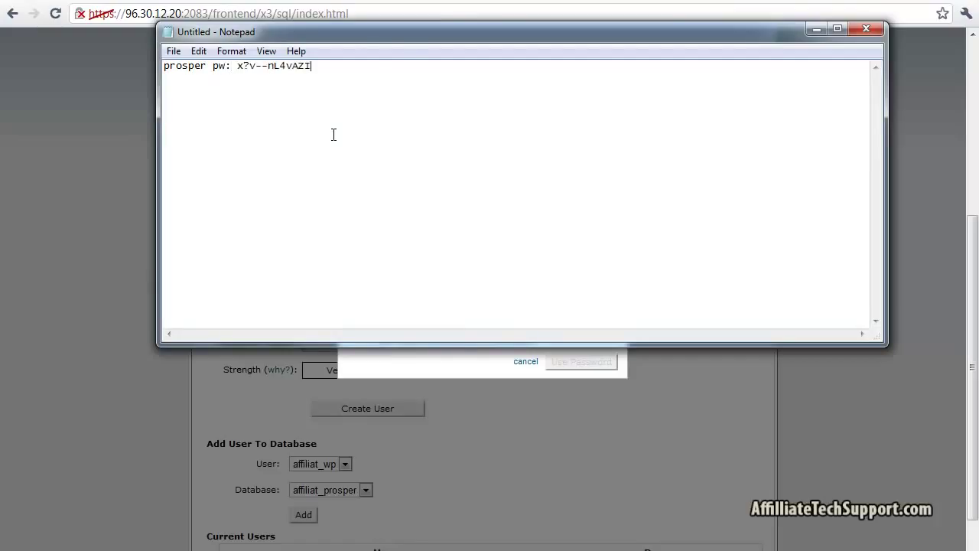
Create the MySQL user affiliat_prosper using the generated password
click(81, 253)
click(387, 347)
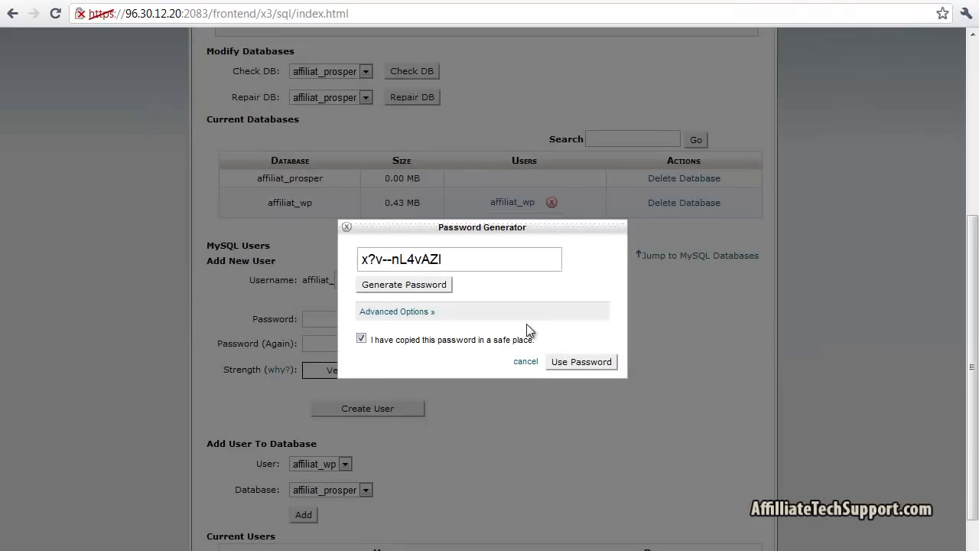
click(570, 364)
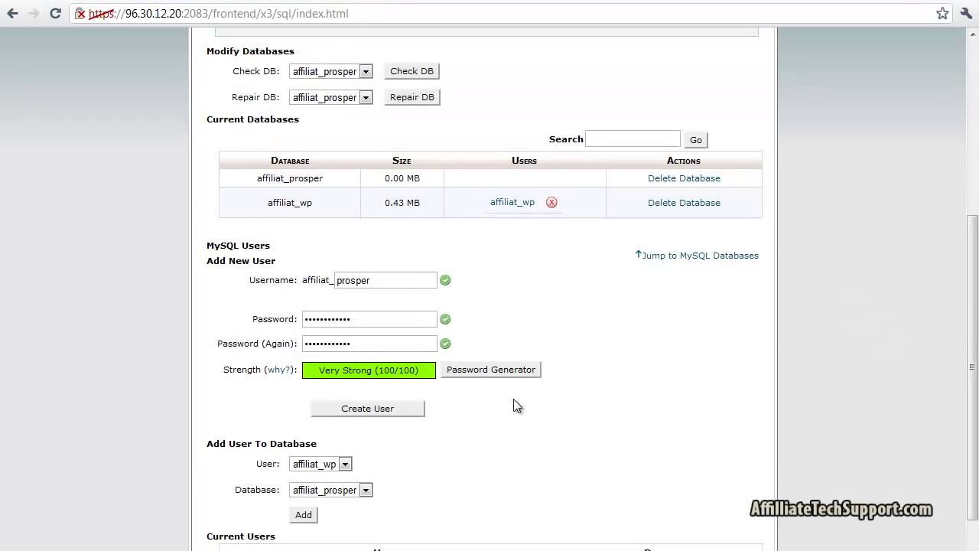
click(414, 411)
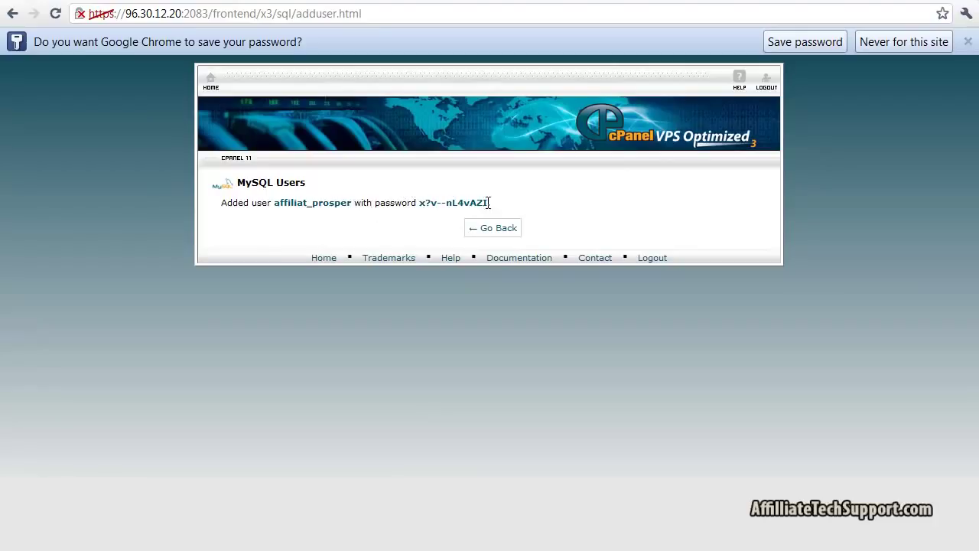
Copy the full username affiliat_prosper from the confirmation message
drag(274, 204, 353, 203)
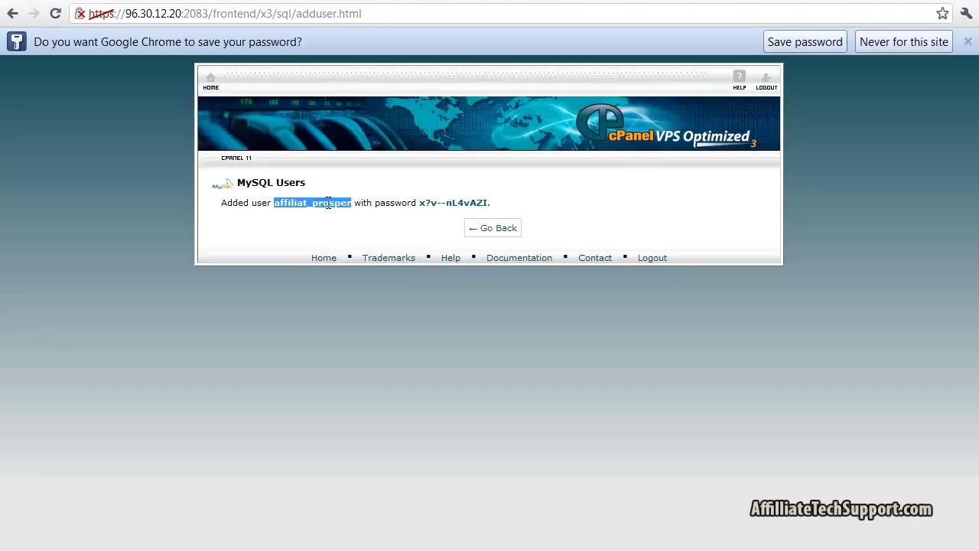
right_click(325, 204)
click(336, 213)
Add the line 'prosper user: affiliat_prosper' to the Notepad note
click(773, 497)
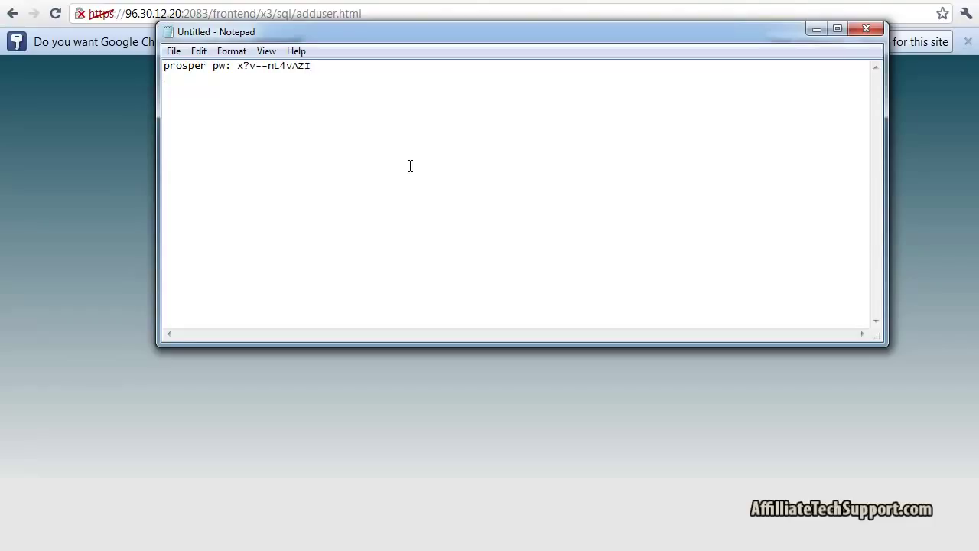
text(prosper user:)
key(ctrl+v)
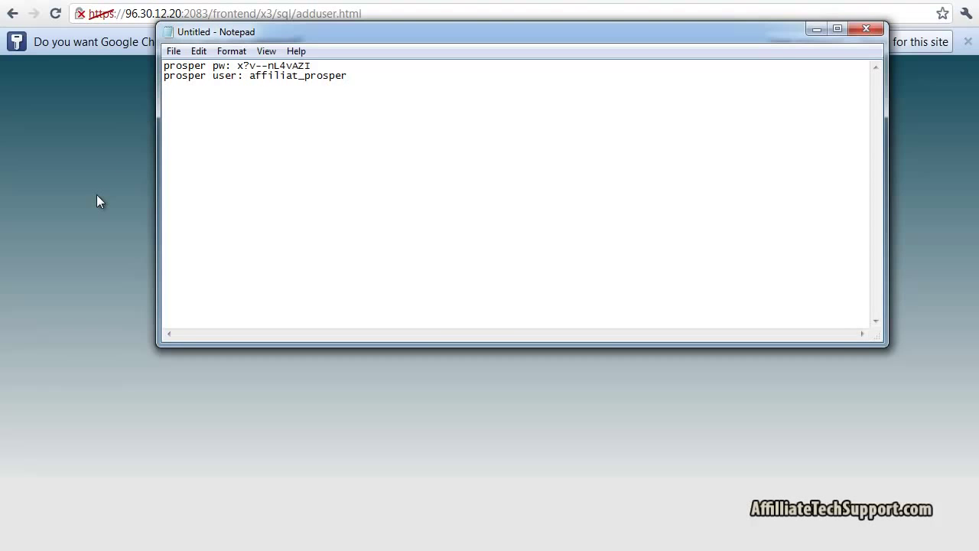
click(97, 202)
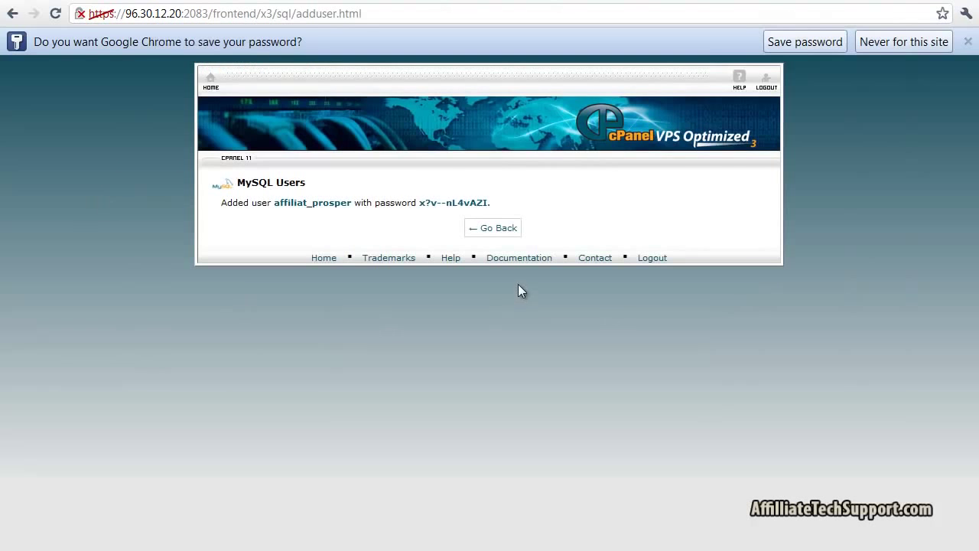
Add user affiliat_prosper to database affiliat_prosper with ALL PRIVILEGES
click(495, 229)
scroll(534, 352, down, 3)
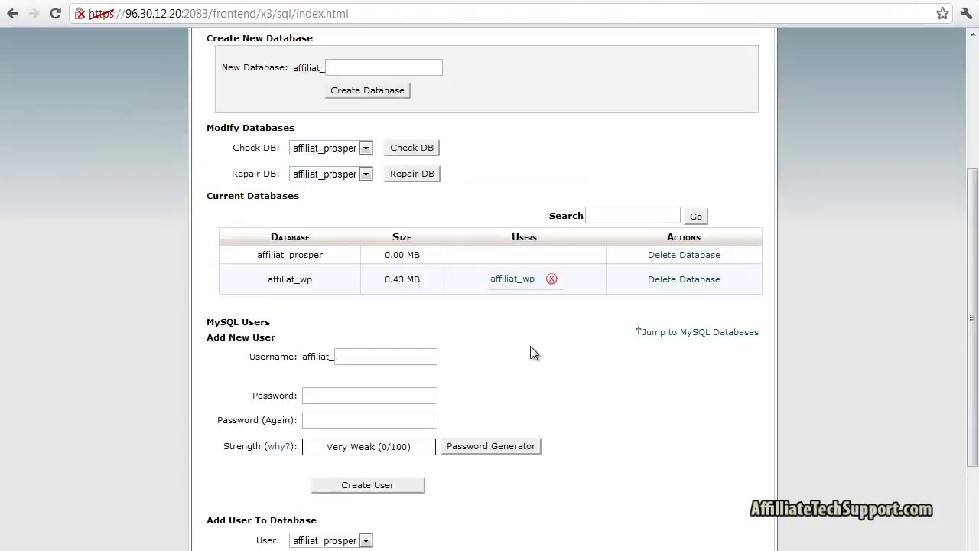
scroll(530, 346, down, 2)
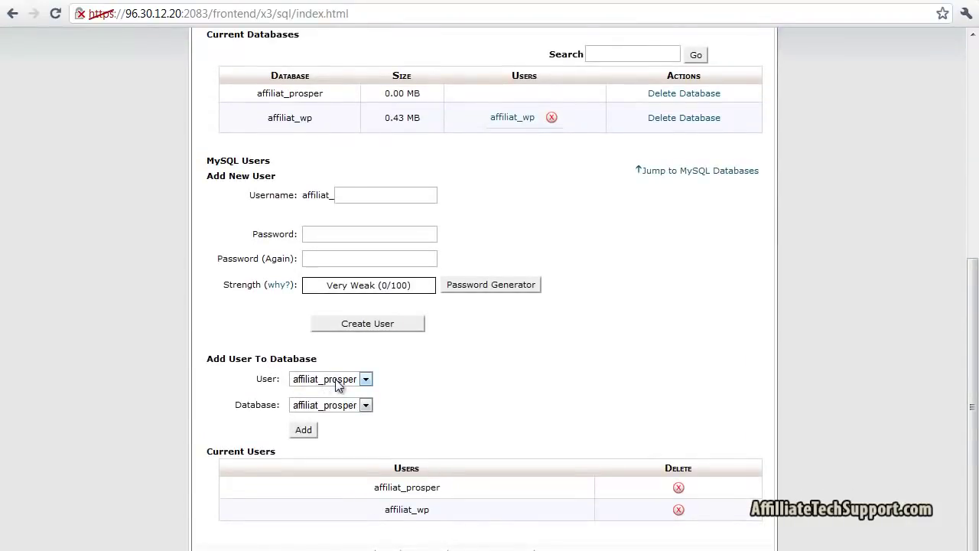
click(306, 430)
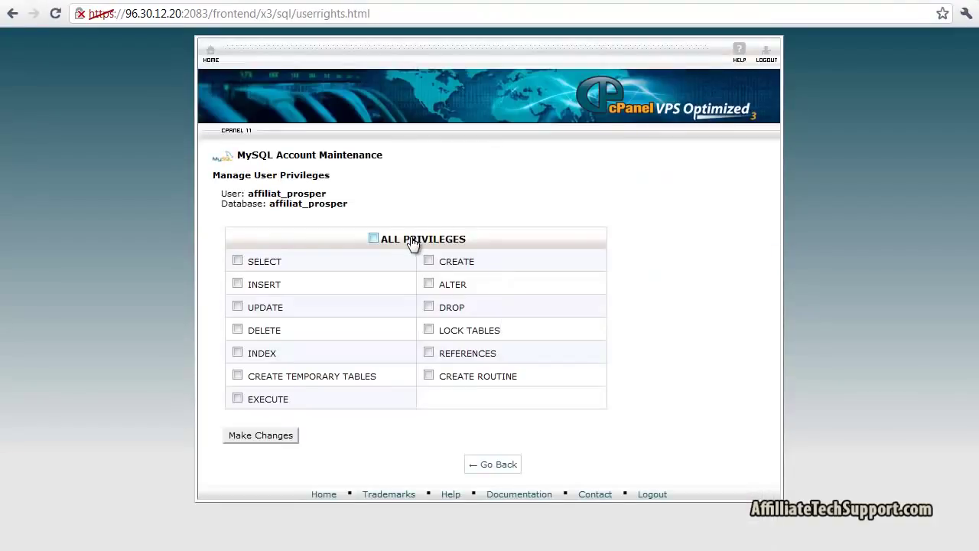
click(414, 242)
click(267, 438)
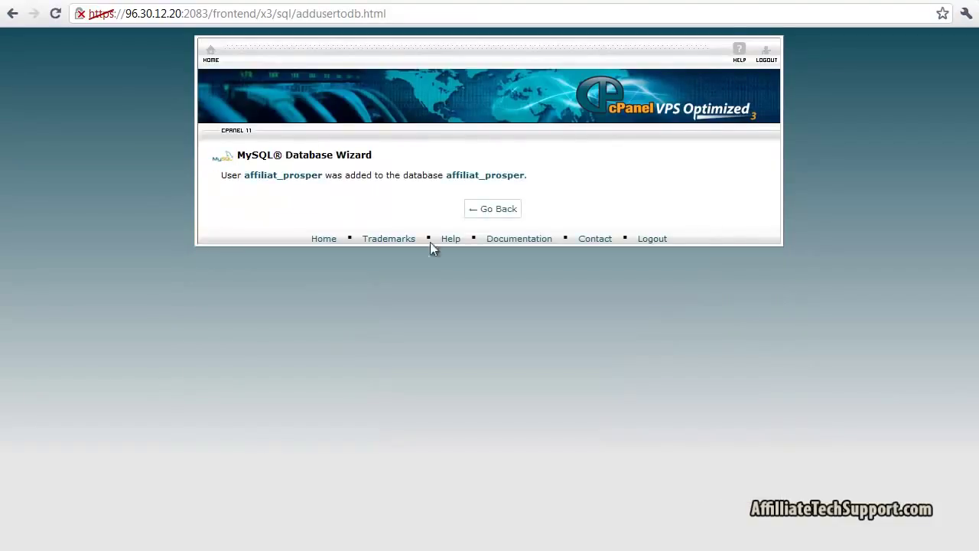
click(495, 217)
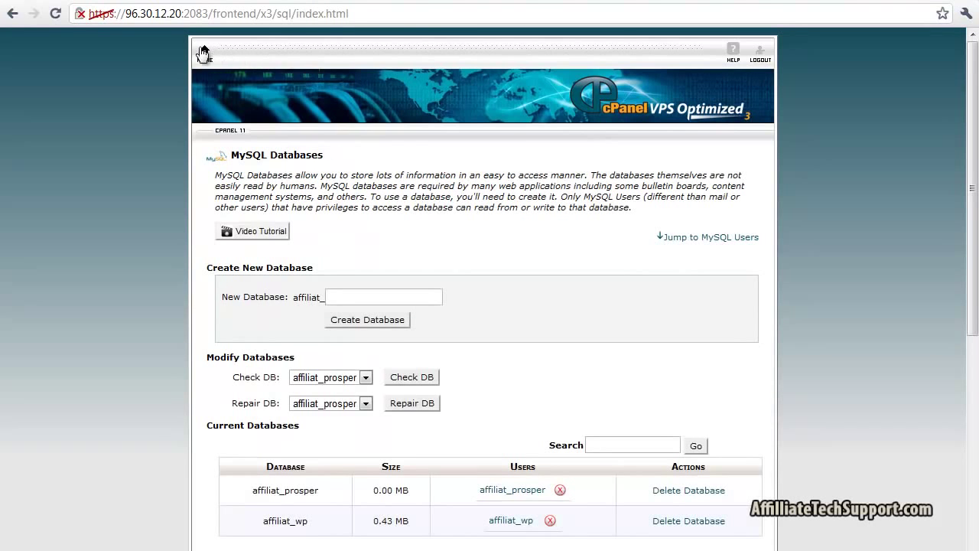
click(204, 52)
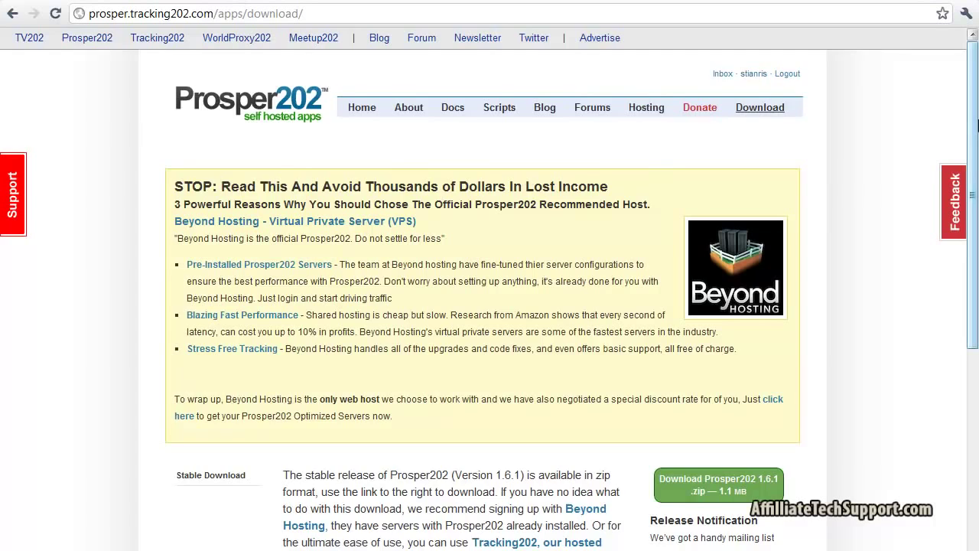
Download prosper202_1.6.1.zip to the desktop, check its contents, and close the archive
drag(975, 176, 977, 280)
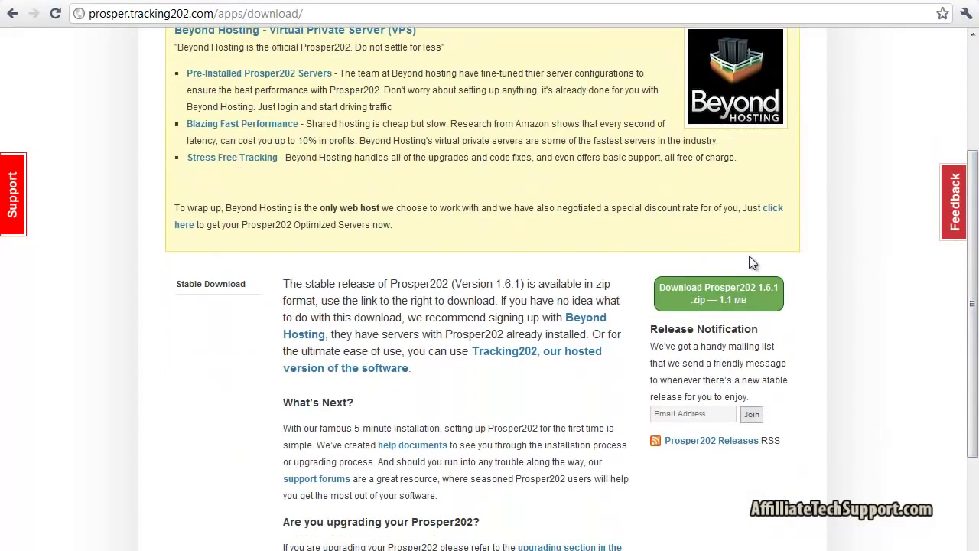
click(723, 294)
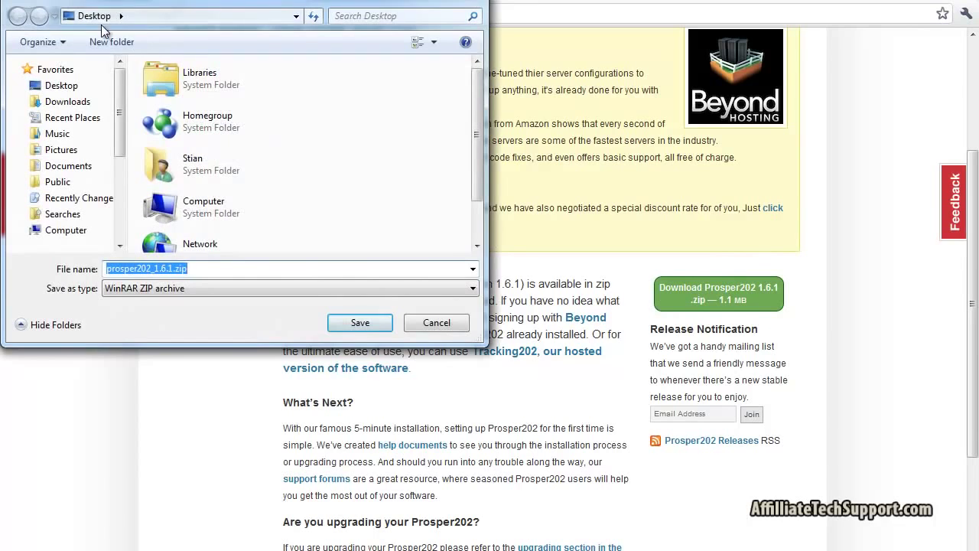
click(386, 326)
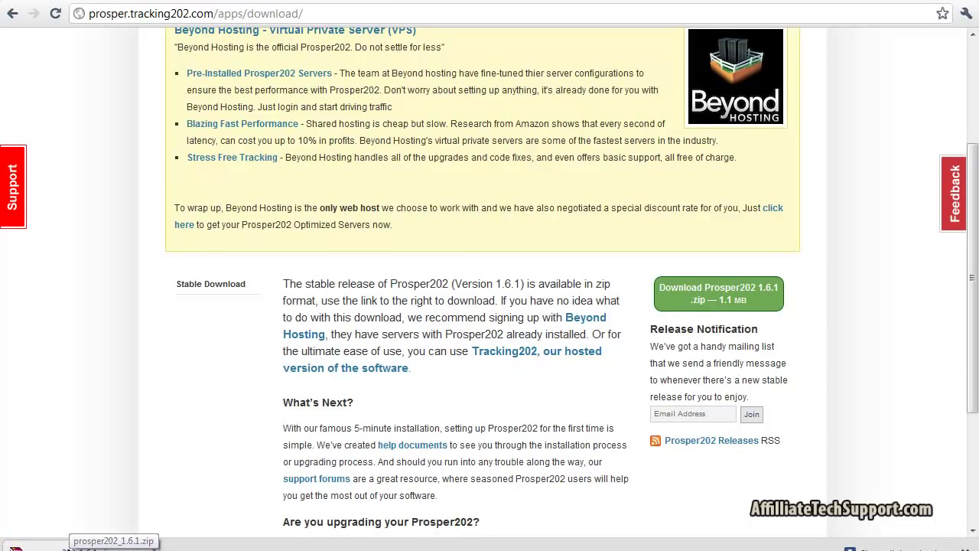
click(62, 546)
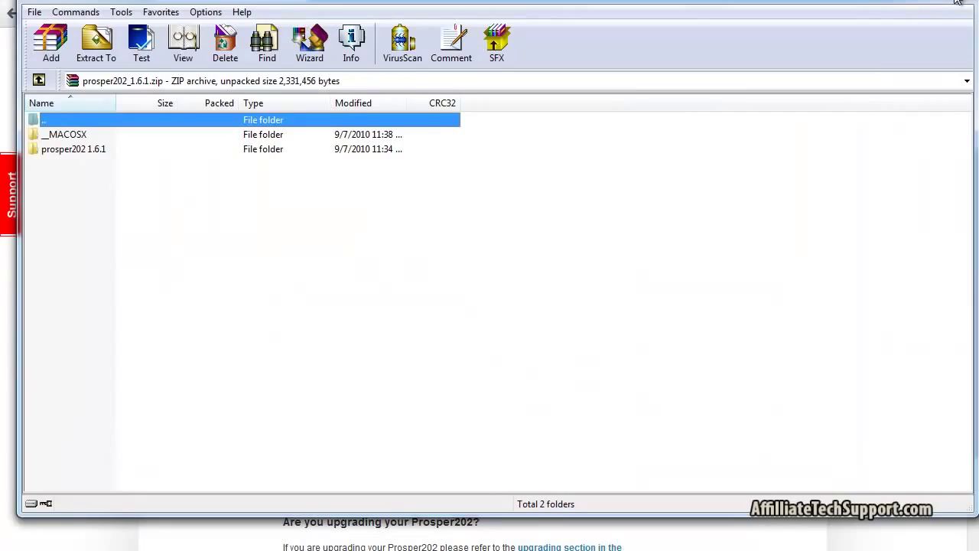
click(960, 17)
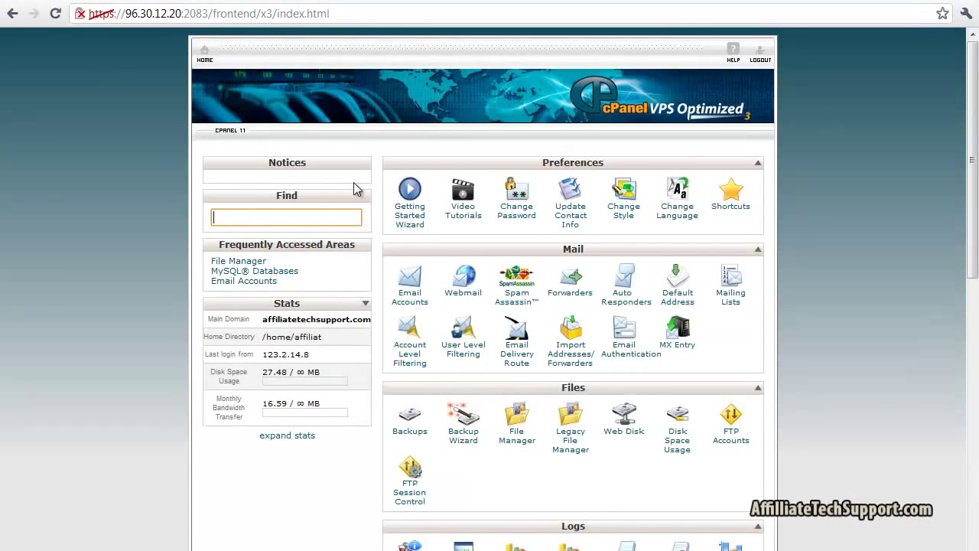
Search cPanel for 'file' and open File Manager at the public_html web root
text(file)
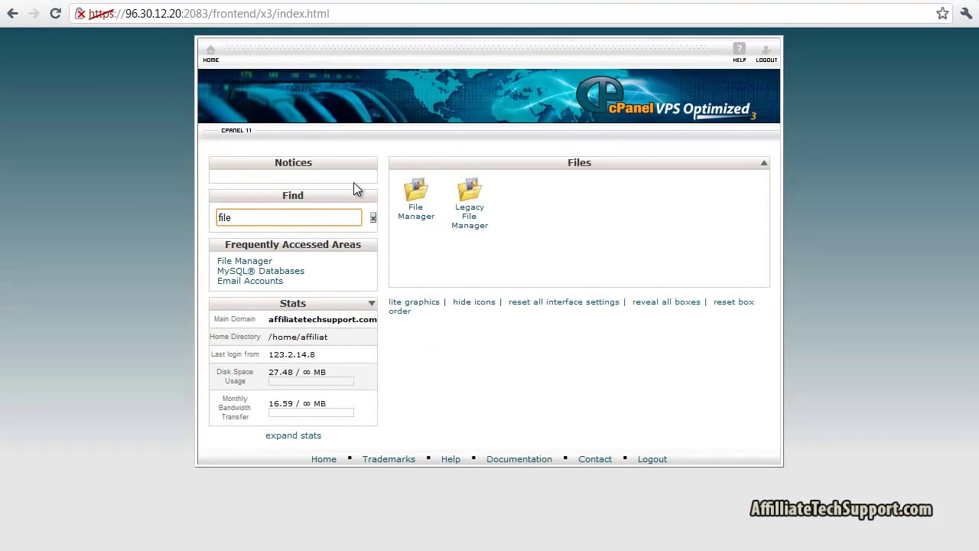
click(418, 218)
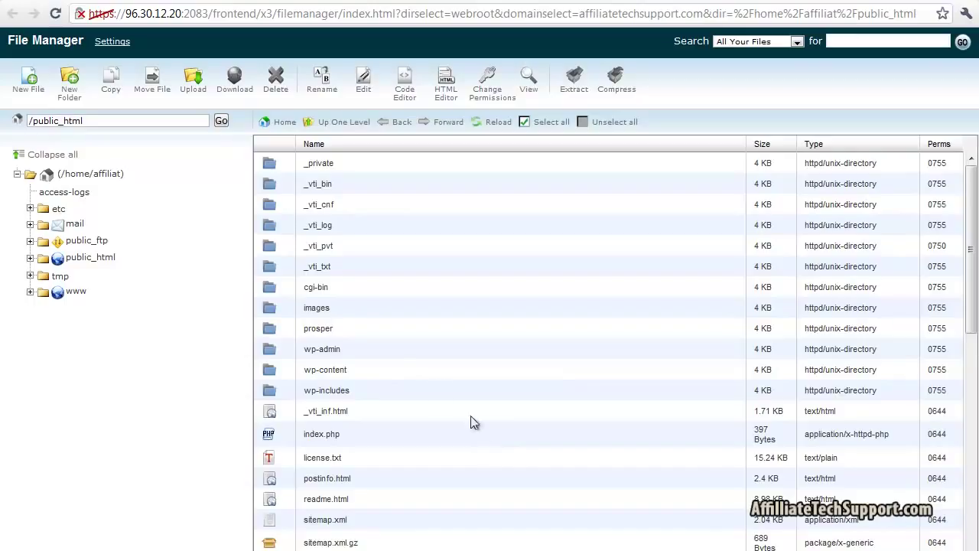
Open public_html/prosper and upload the 1.04 MB prosper202_1.6.1.zip from the Desktop
double_click(380, 329)
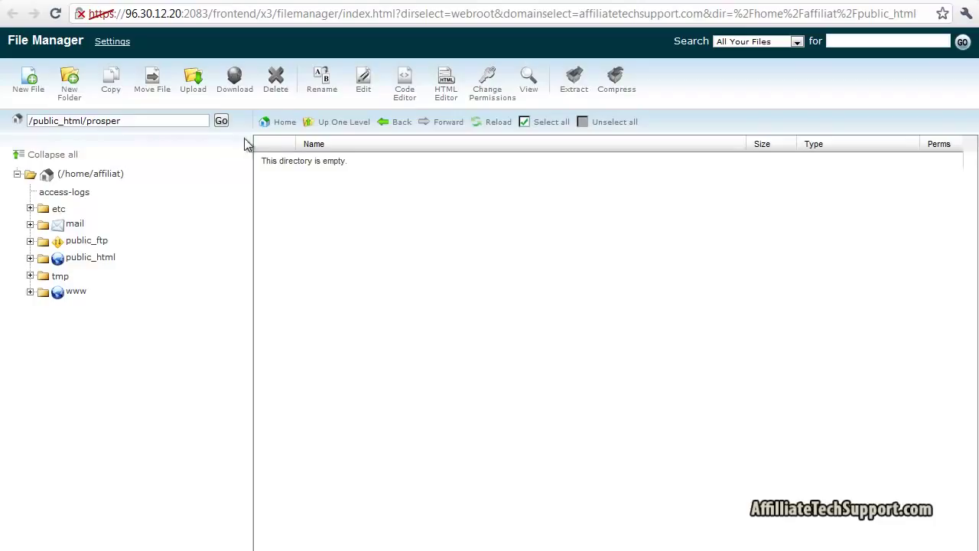
click(193, 84)
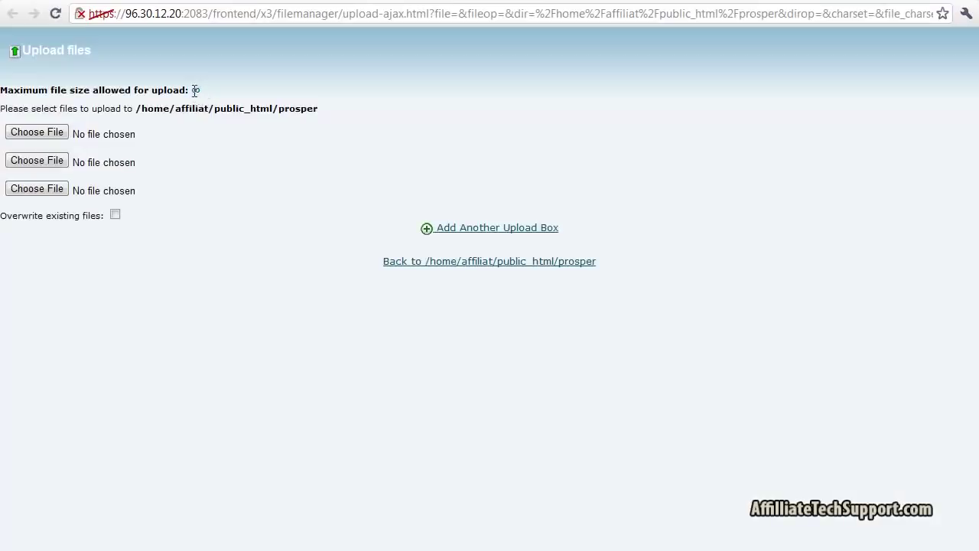
click(28, 132)
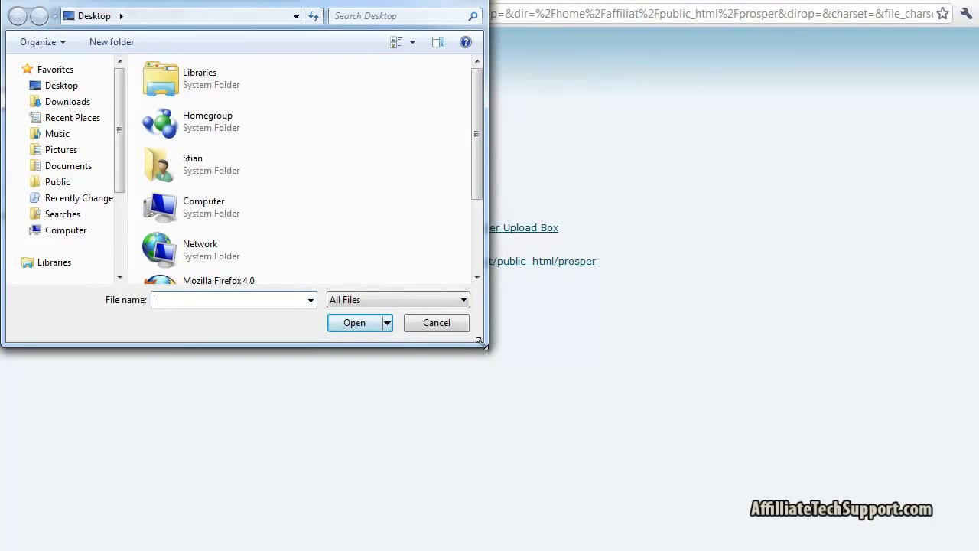
drag(485, 345, 875, 436)
click(207, 173)
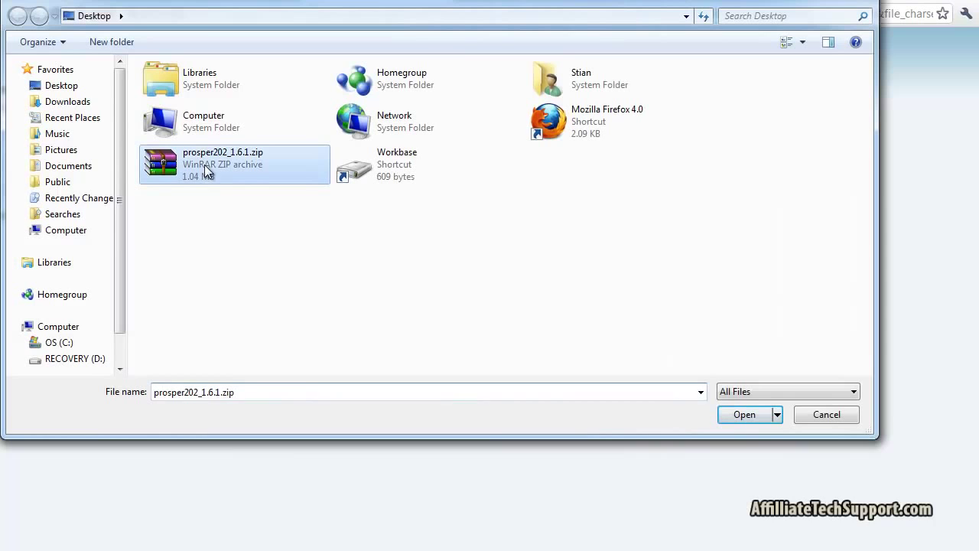
click(746, 414)
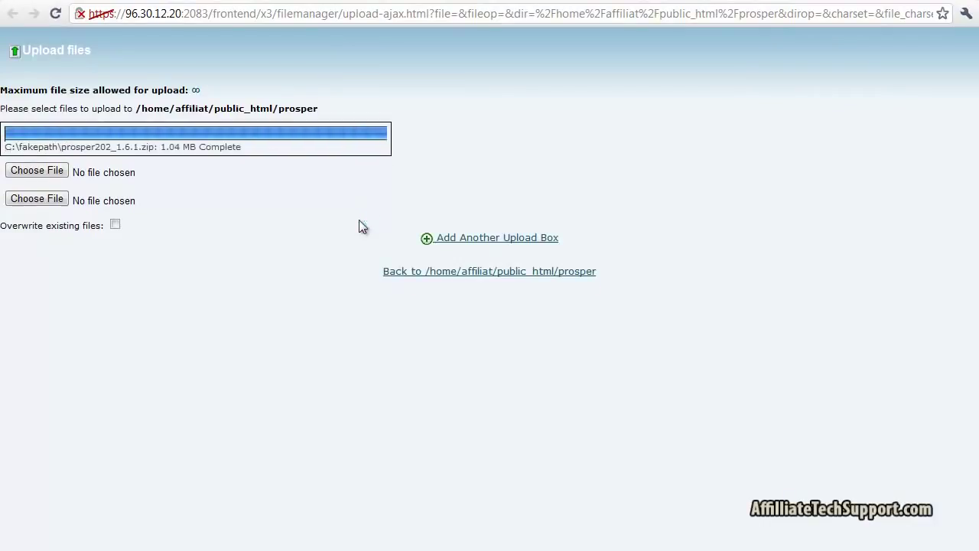
drag(199, 147, 252, 153)
click(448, 0)
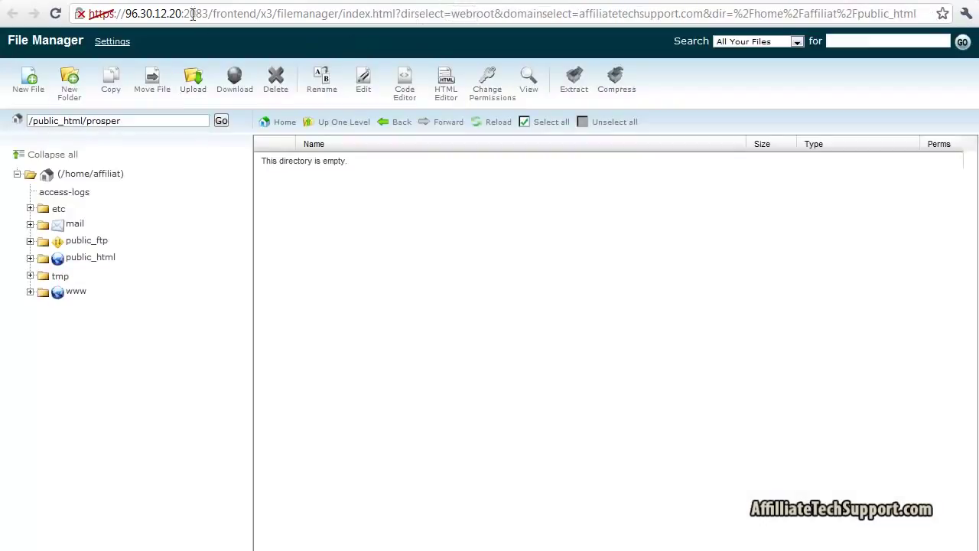
Extract prosper202_1.6.1.zip into the prosper folder, then select the new prosper202 1.6.1 folder
click(484, 124)
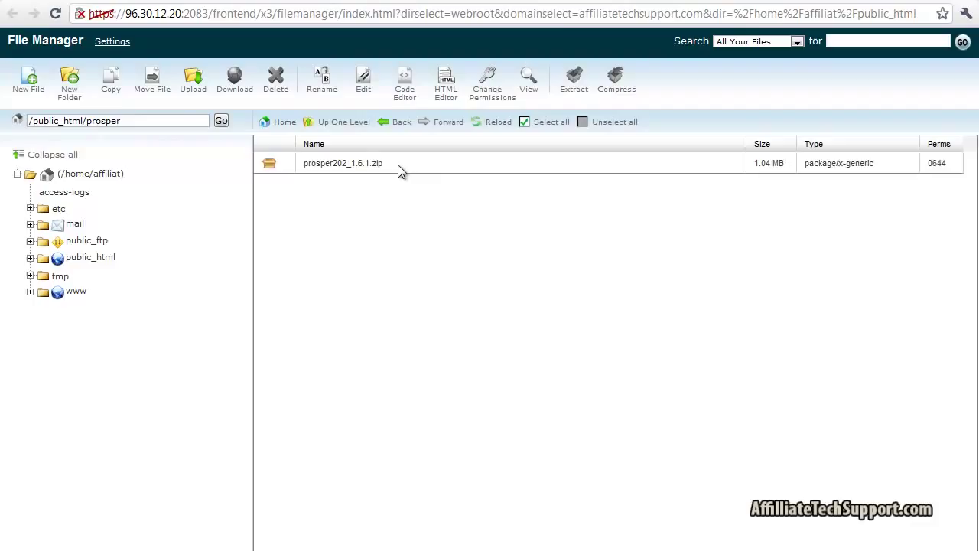
click(398, 163)
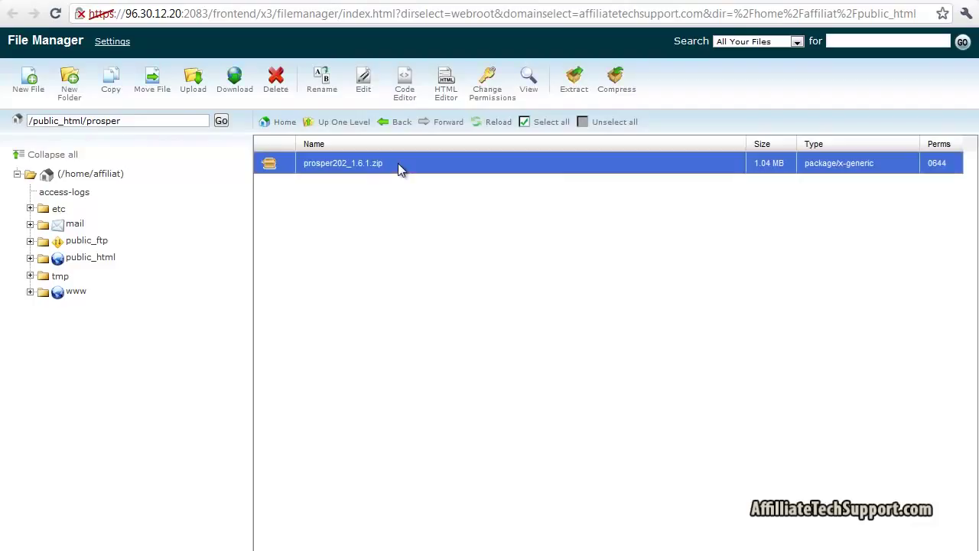
click(572, 82)
click(593, 356)
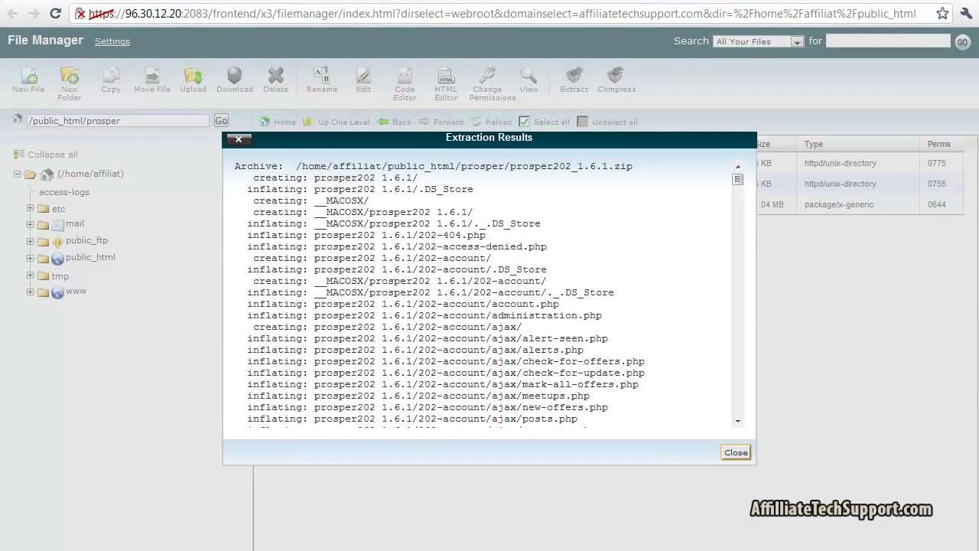
click(736, 452)
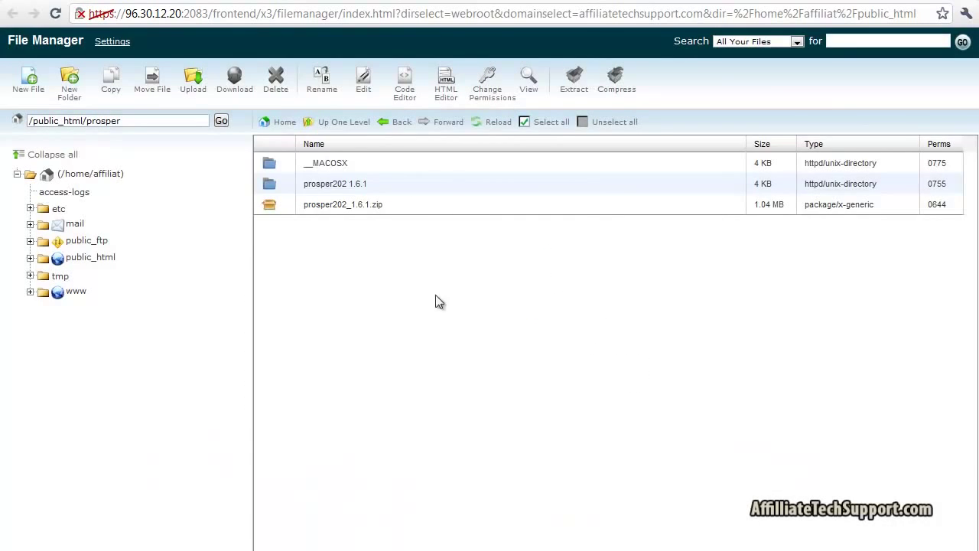
click(419, 190)
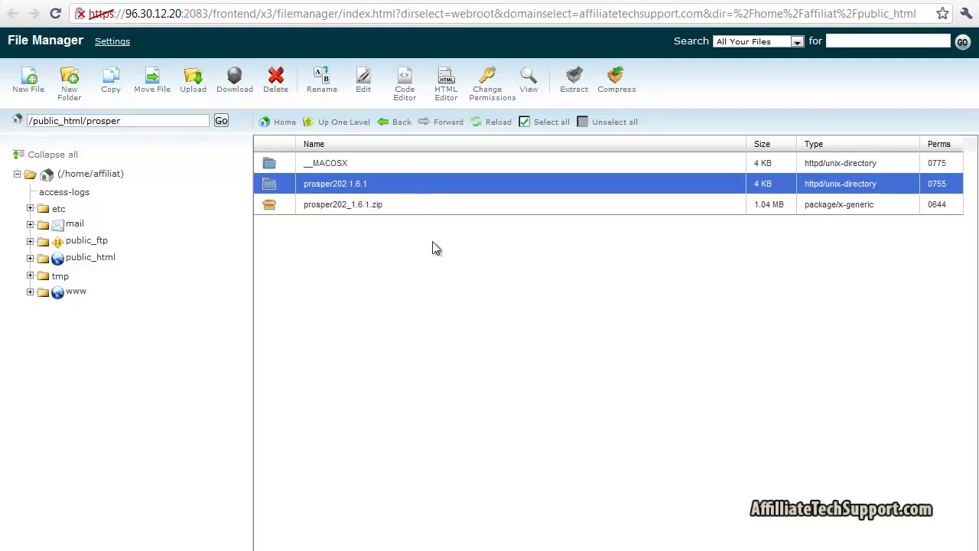
Move everything inside prosper202 1.6.1 up into /public_html/prosper/
double_click(426, 184)
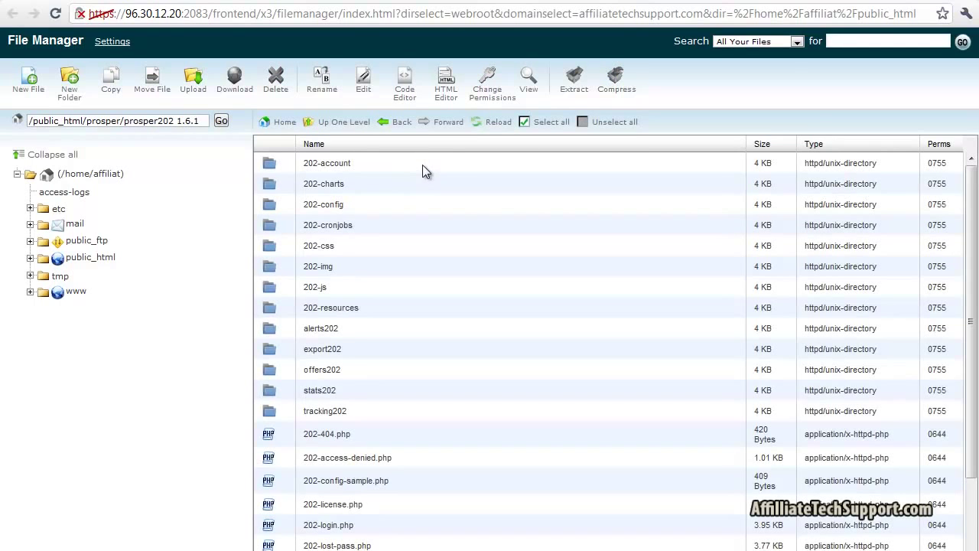
click(548, 124)
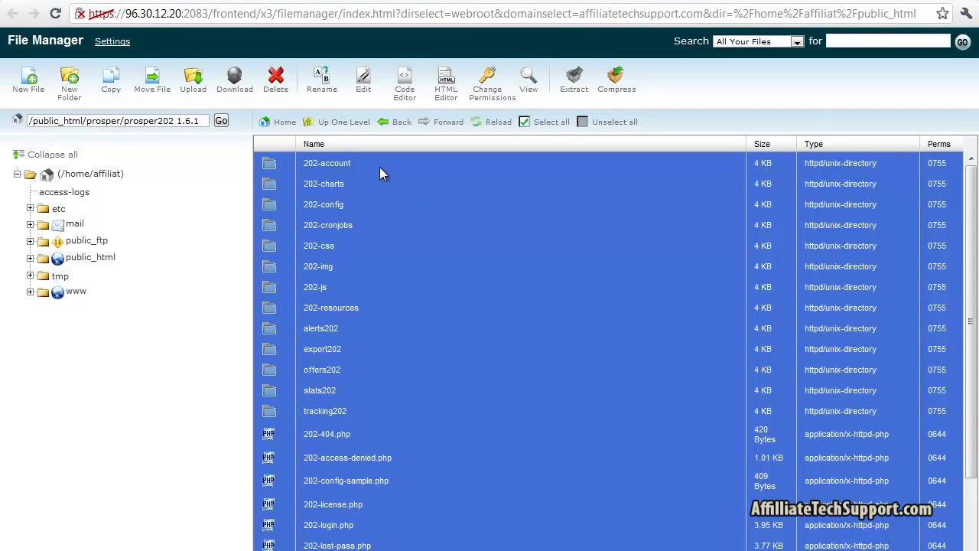
click(145, 92)
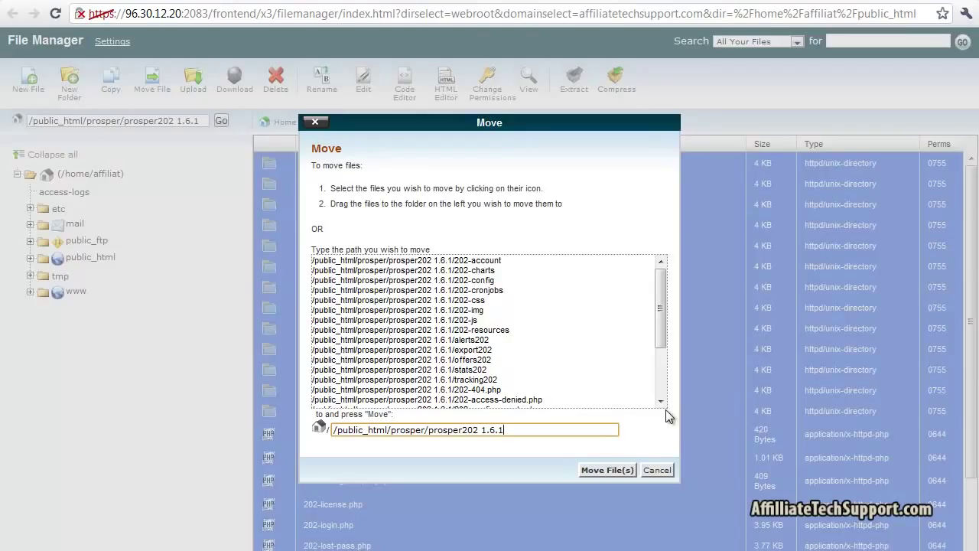
key(BackSpace)
key(BackSpace)
key(BackSpace)
key(BackSpace)
key(BackSpace)
key(BackSpace)
key(BackSpace)
key(BackSpace)
key(BackSpace)
key(BackSpace)
key(BackSpace)
key(BackSpace)
key(BackSpace)
key(BackSpace)
key(BackSpace)
key(BackSpace)
key(ctrl+z)
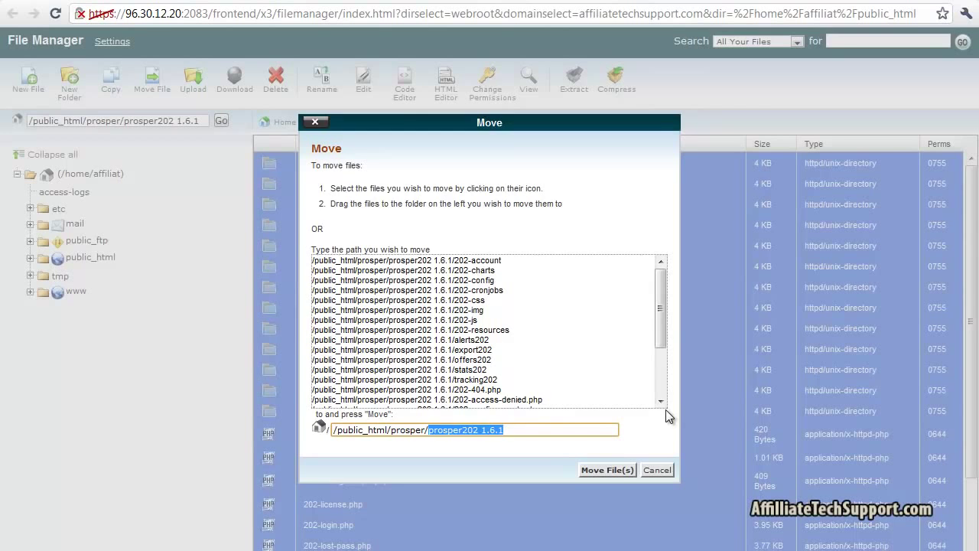
key(BackSpace)
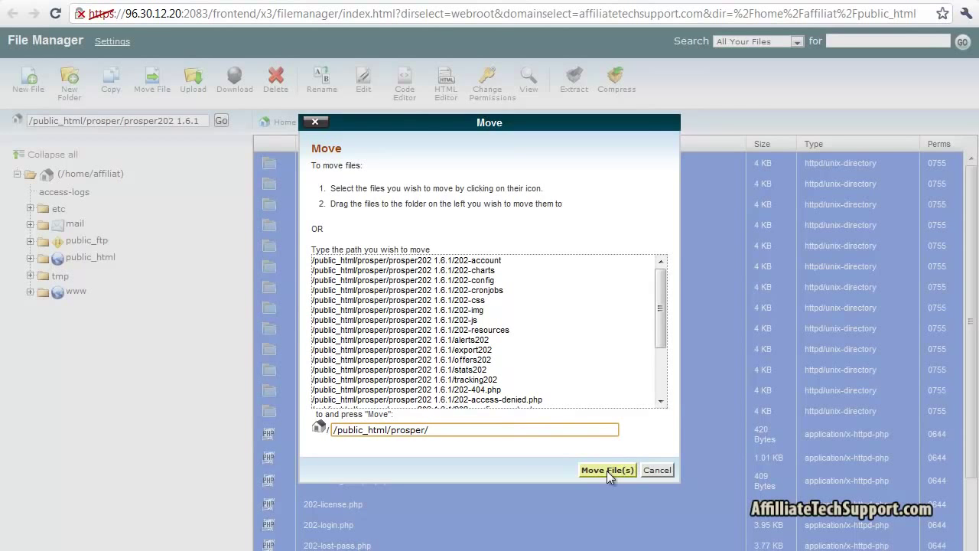
click(606, 470)
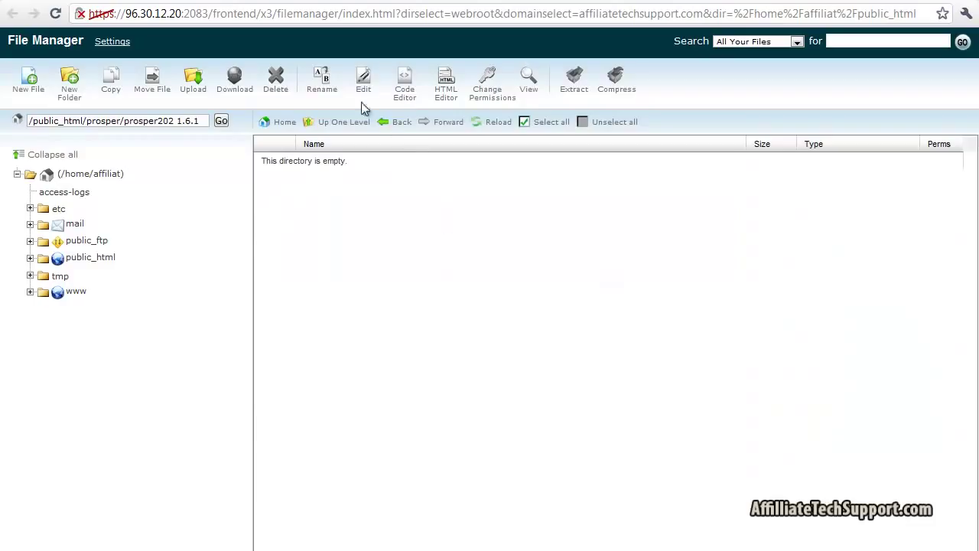
Return to the prosper folder to confirm the moved files, then close File Manager
click(339, 124)
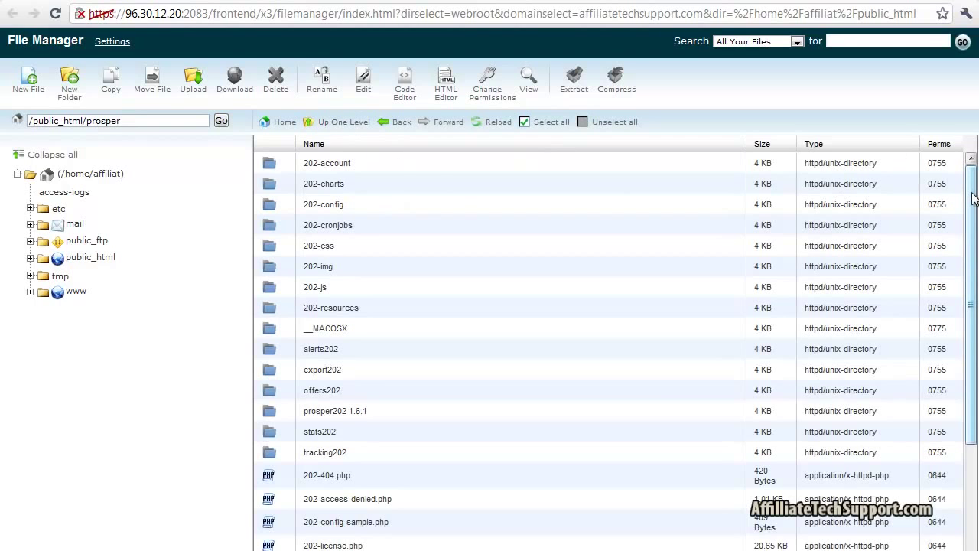
drag(975, 200, 967, 151)
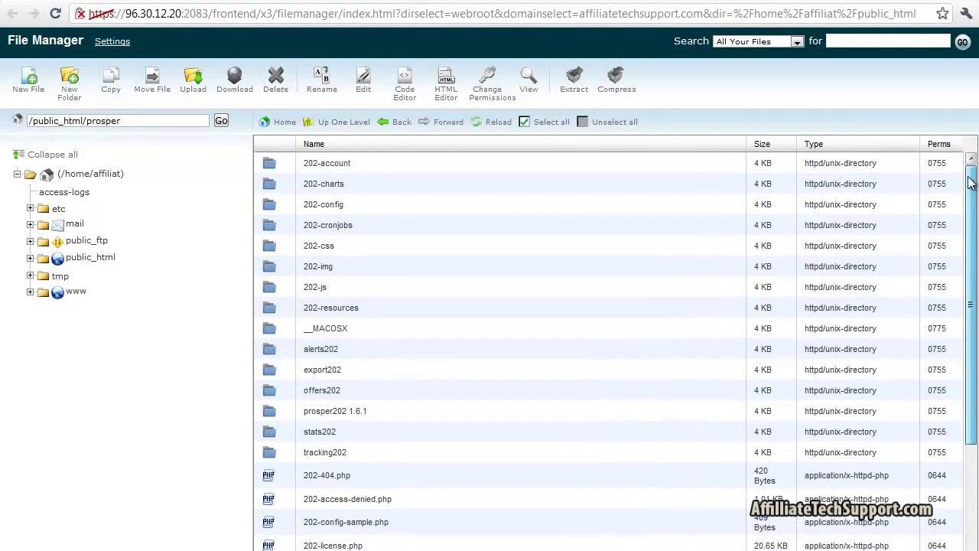
click(296, 3)
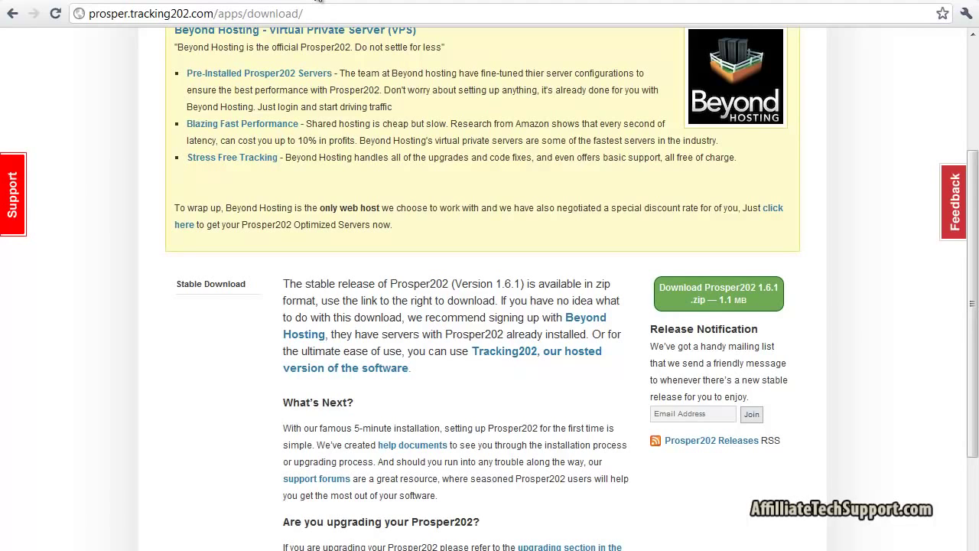
Close the download page and load prosper.affiliatetechsupport.com, which reports a missing 202-config.php
click(320, 1)
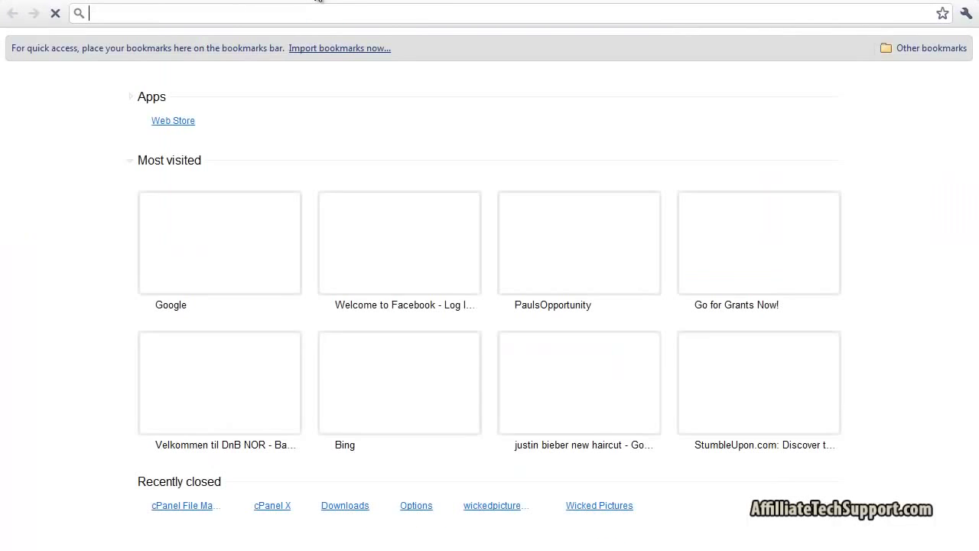
text(prospe)
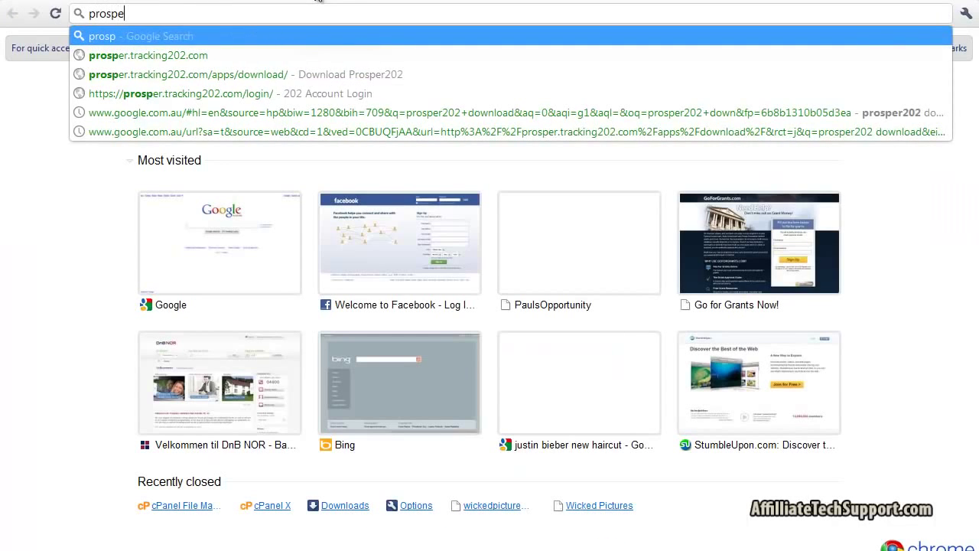
text(r.affili)
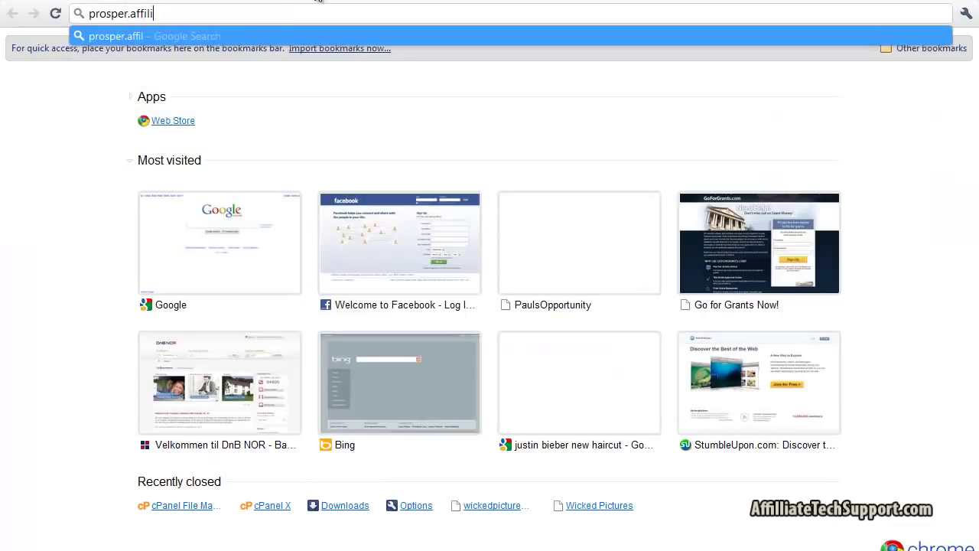
text(atetechsupport.co)
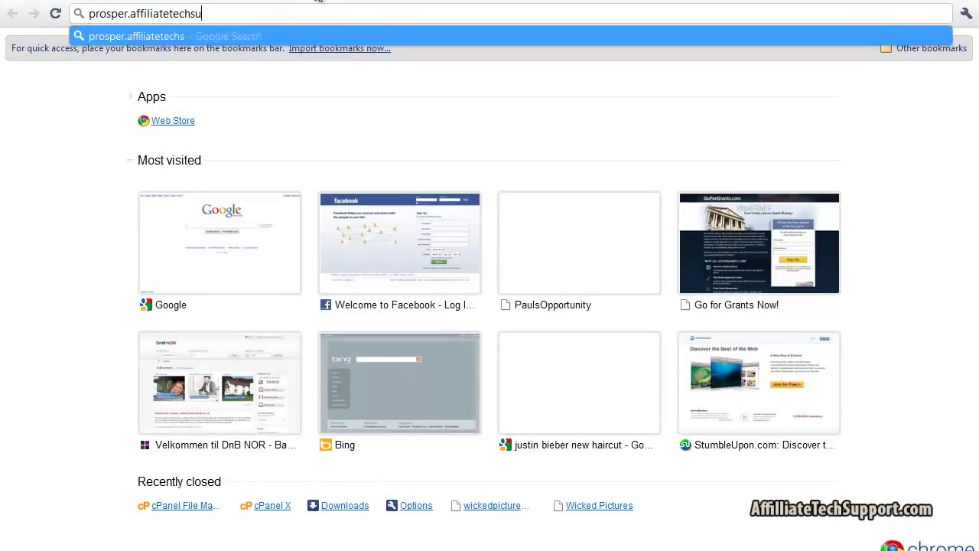
text(m)
key(Return)
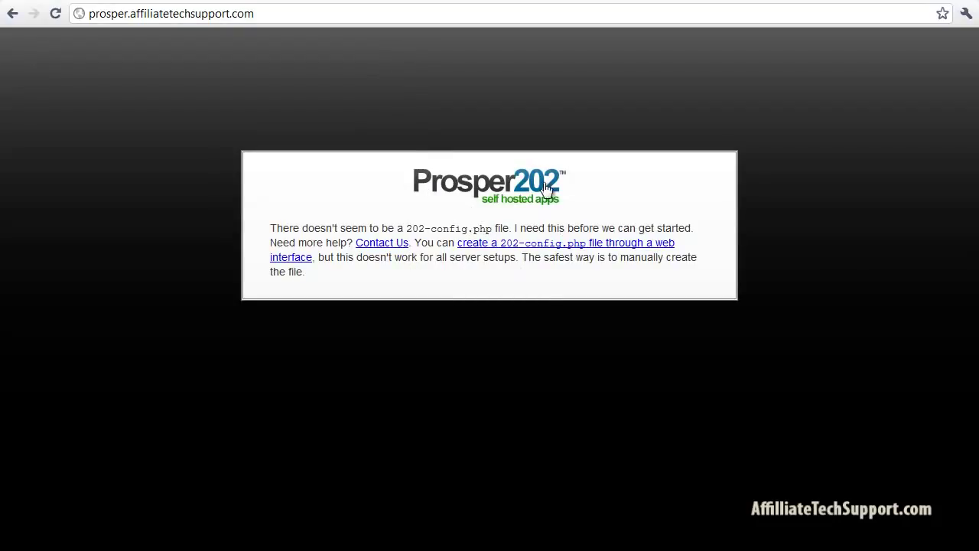
Start web-based 202-config.php creation and copy the database user name from the notes
click(527, 248)
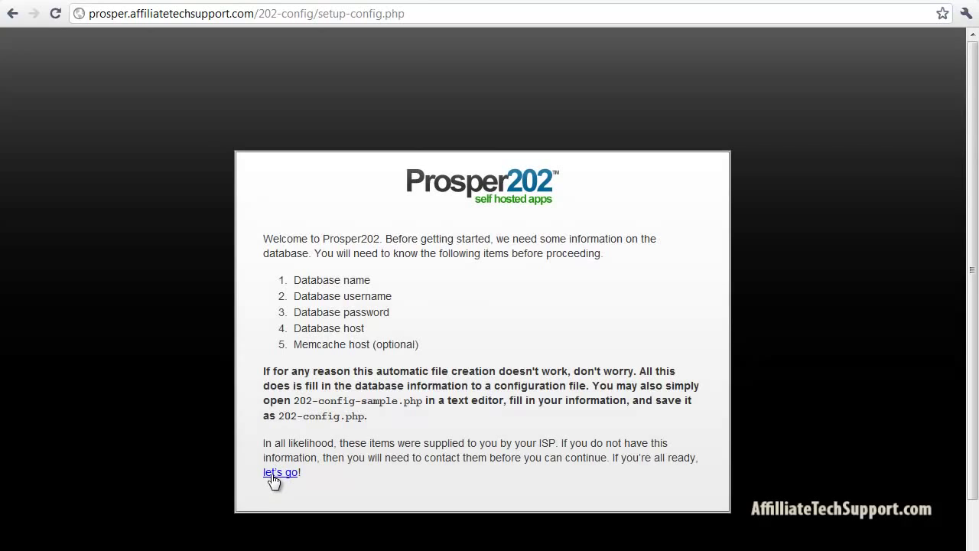
click(276, 473)
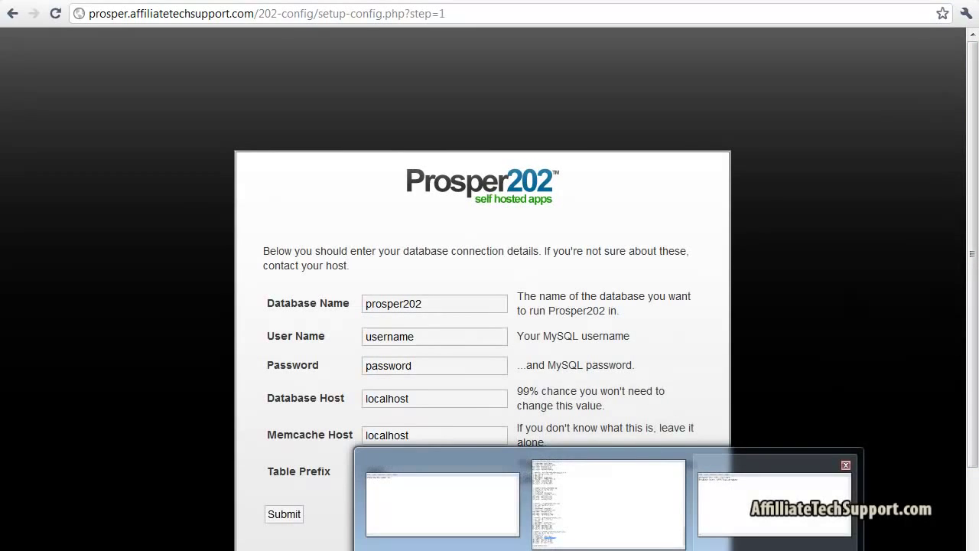
click(776, 496)
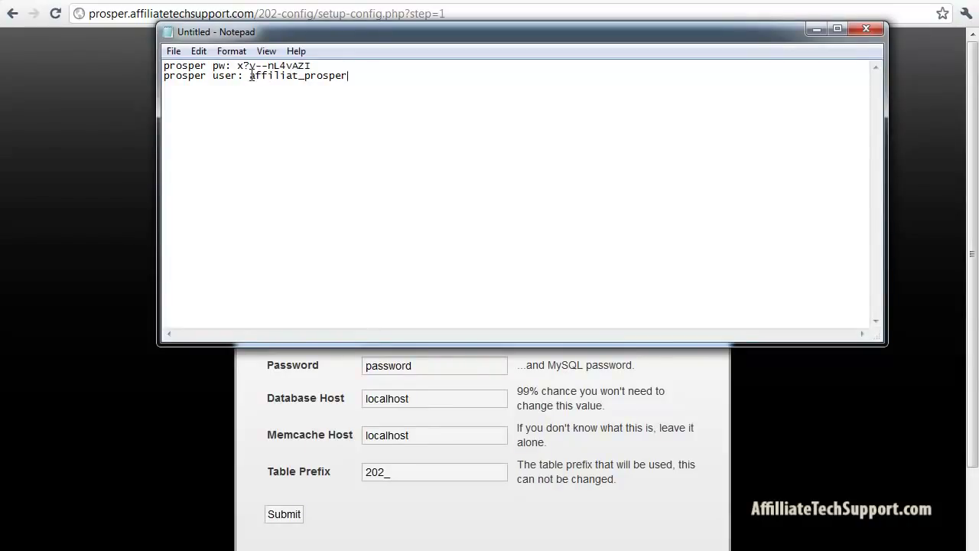
drag(251, 75, 372, 81)
right_click(332, 76)
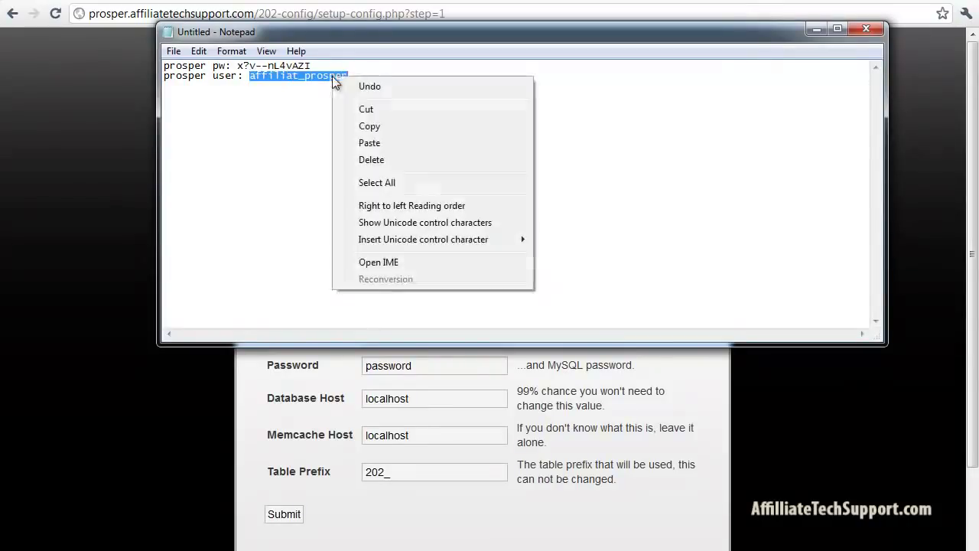
click(354, 125)
click(621, 403)
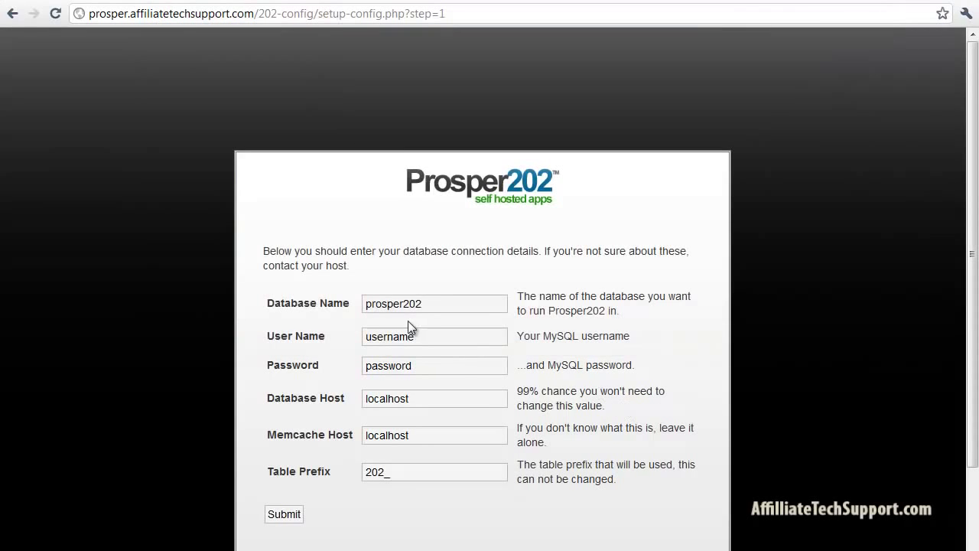
Replace the placeholders with affiliat_prosper in the Database Name and User Name fields
drag(441, 304, 349, 306)
key(BackSpace)
right_click(386, 303)
click(396, 379)
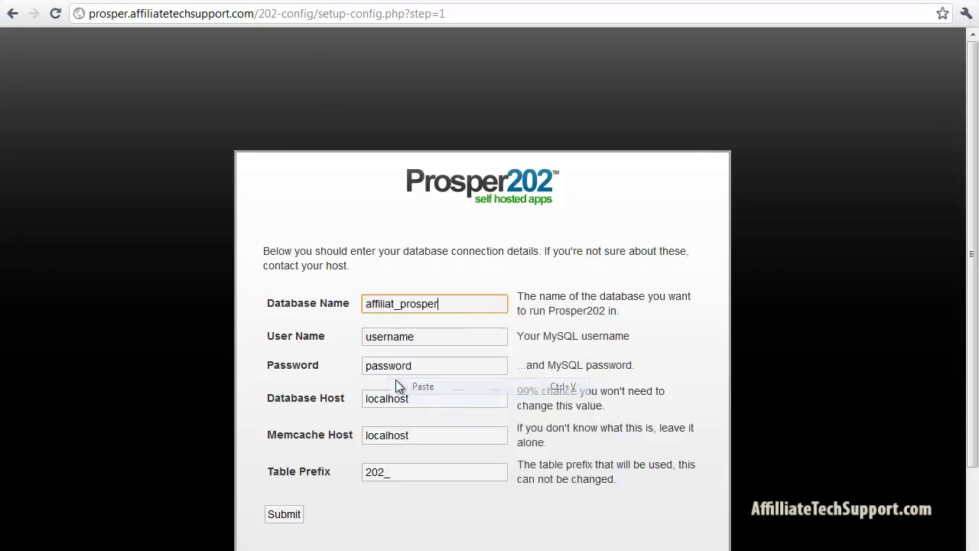
drag(431, 335, 343, 337)
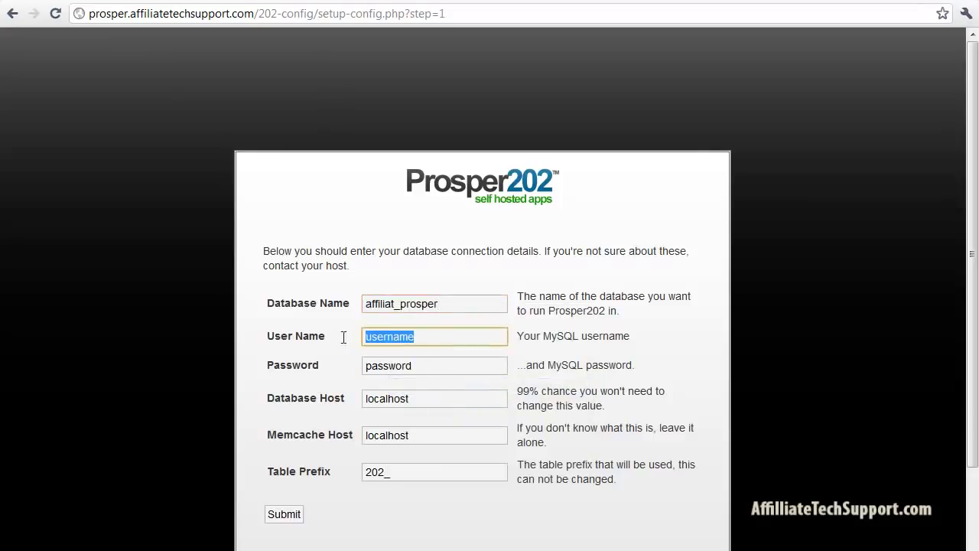
key(BackSpace)
right_click(380, 337)
click(392, 420)
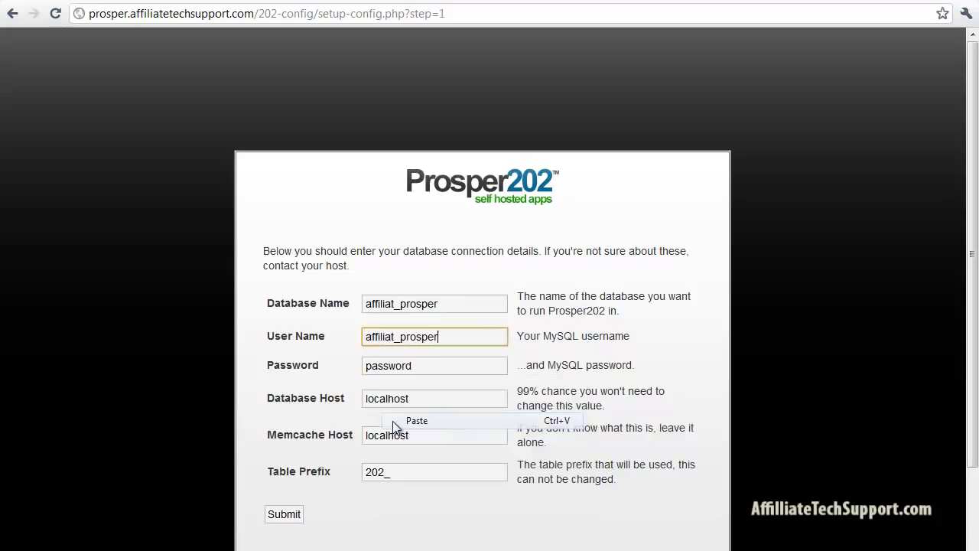
Copy the generated database password from the notes into the Password field
key(alt+Tab)
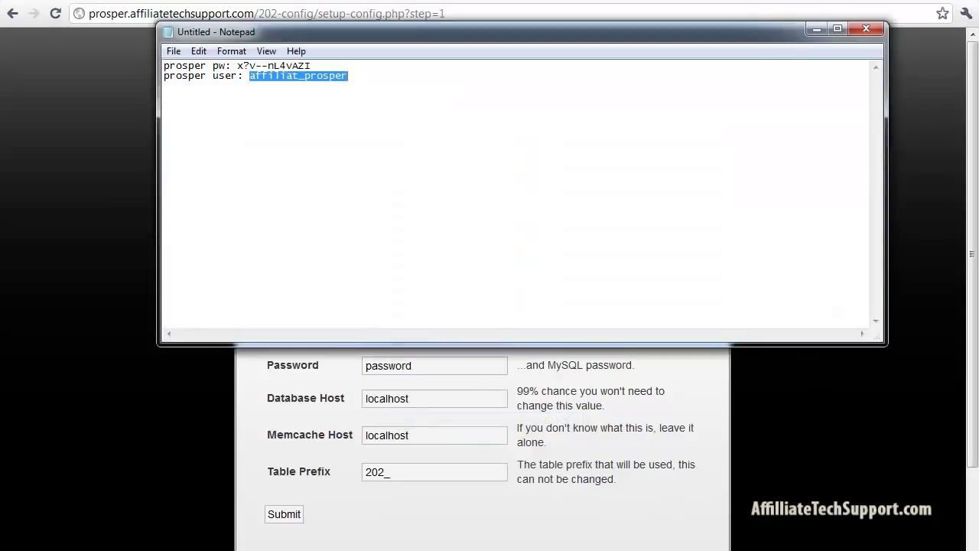
drag(237, 65, 311, 68)
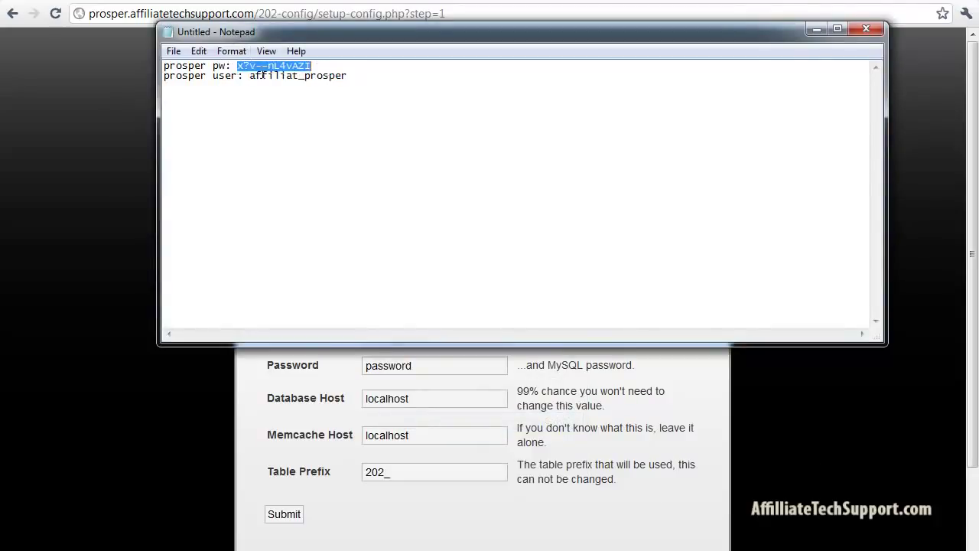
right_click(258, 67)
click(275, 114)
key(alt+Tab)
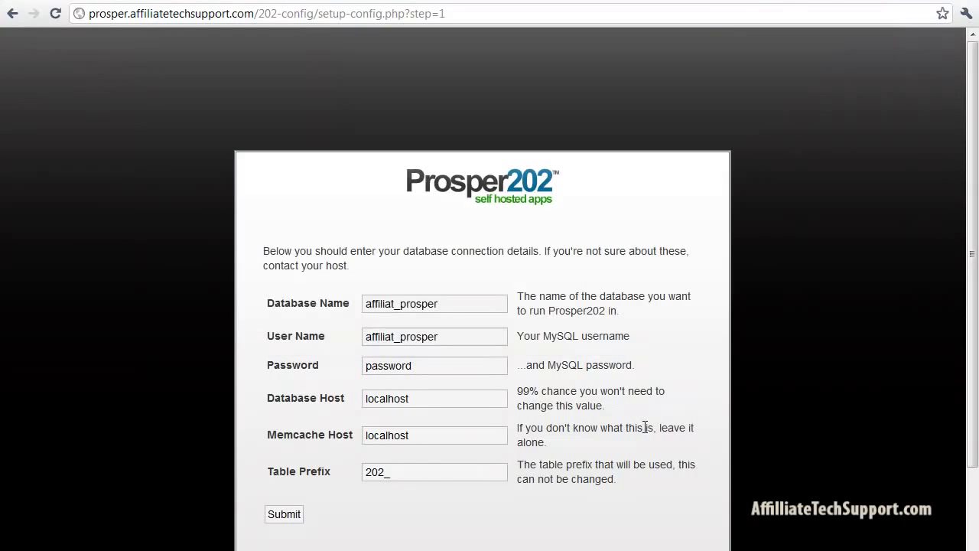
double_click(438, 365)
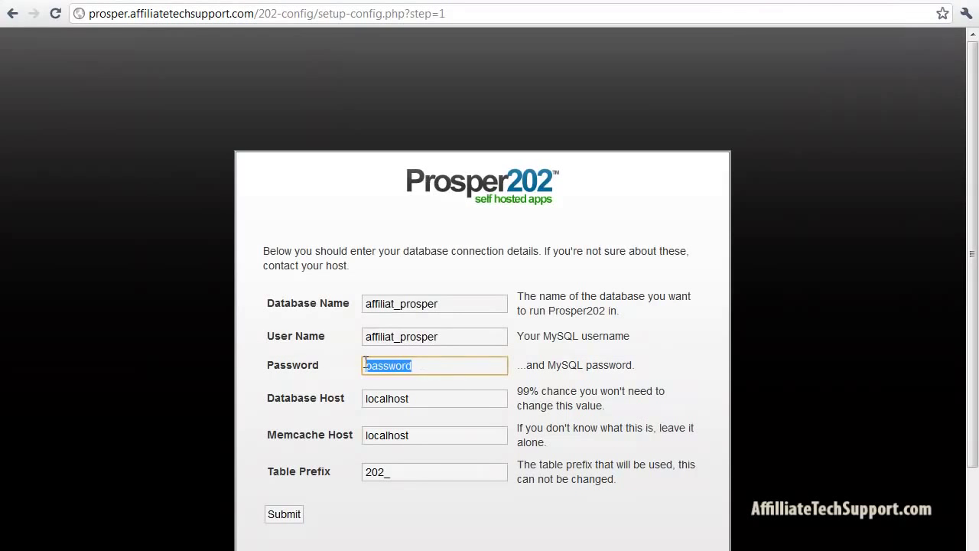
key(BackSpace)
right_click(420, 363)
click(452, 447)
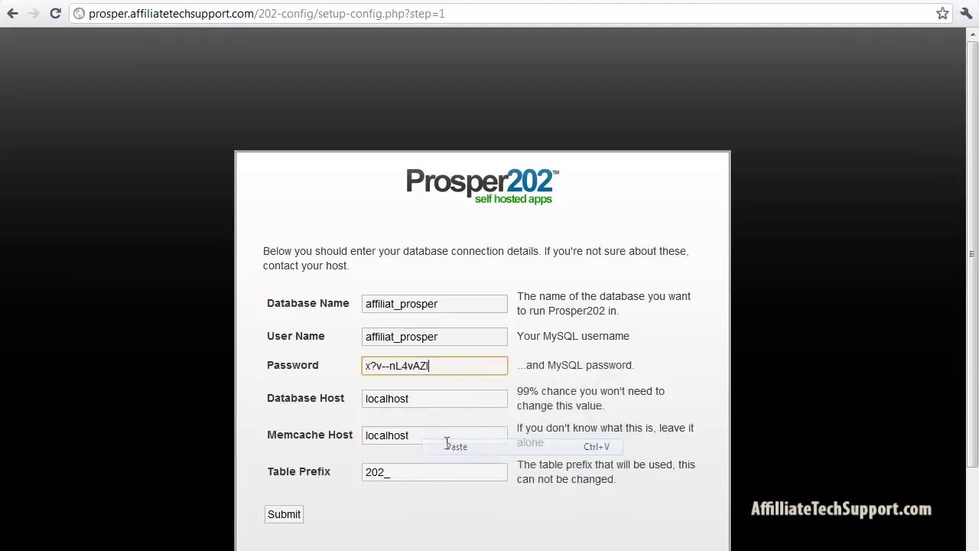
click(426, 511)
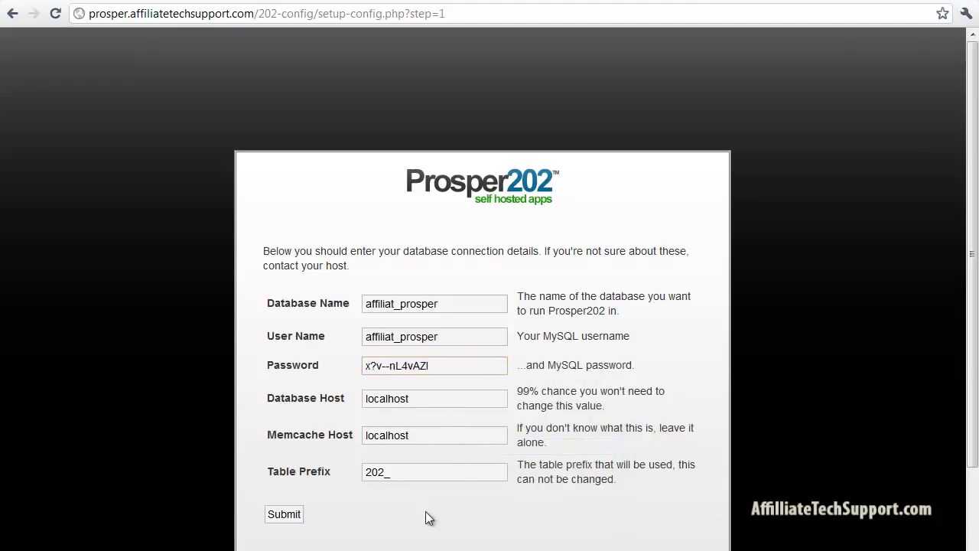
Submit the database details and run the Prosper202 install
click(277, 511)
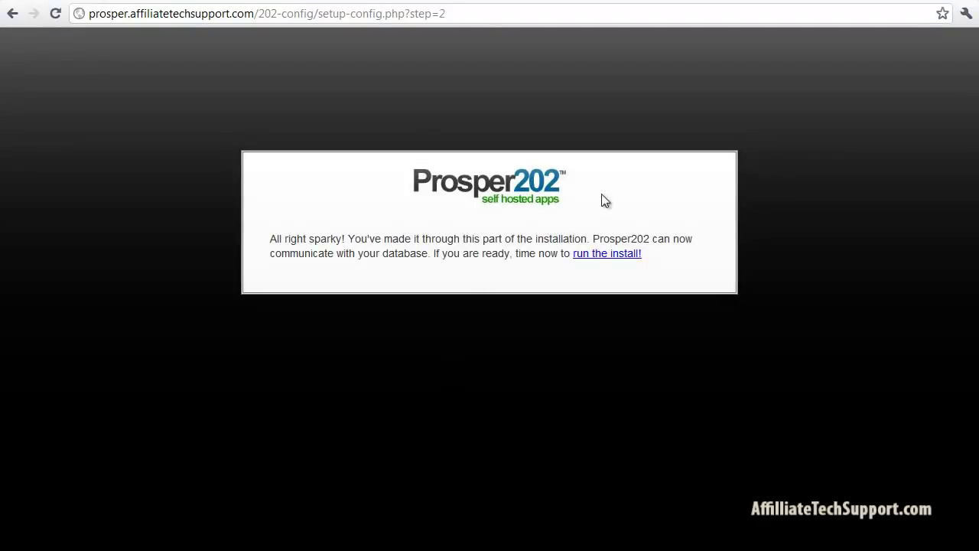
click(601, 255)
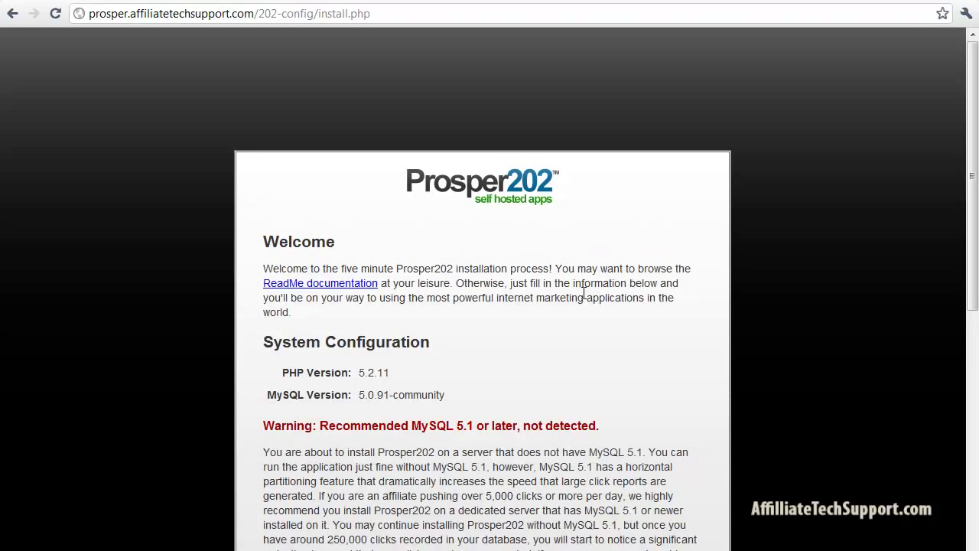
drag(976, 136, 966, 366)
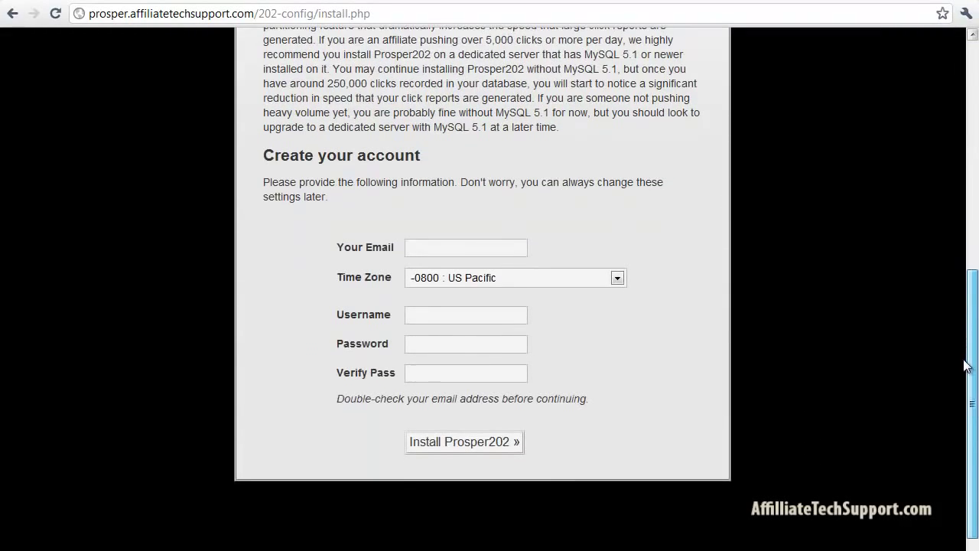
Enter the admin account's e-mail, username and password twice, and install Prosper202
click(439, 247)
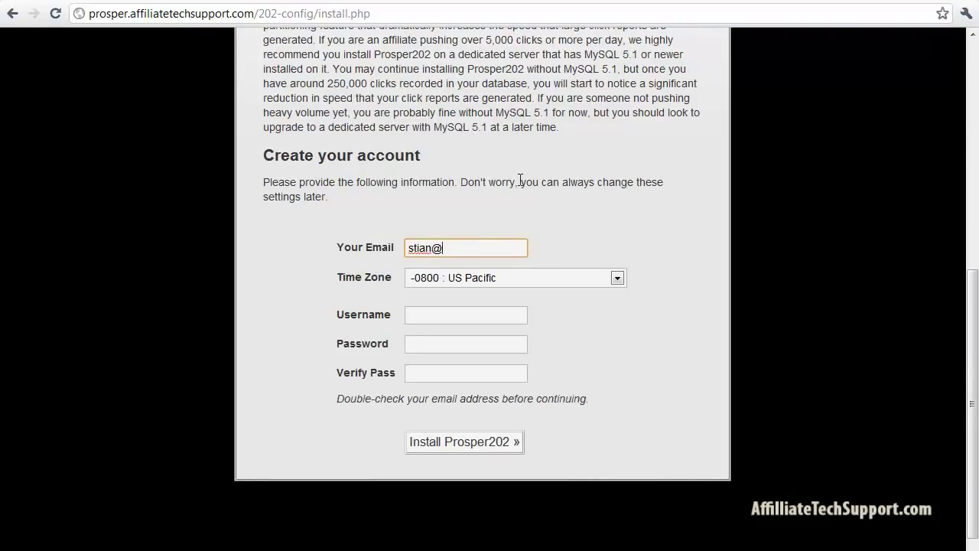
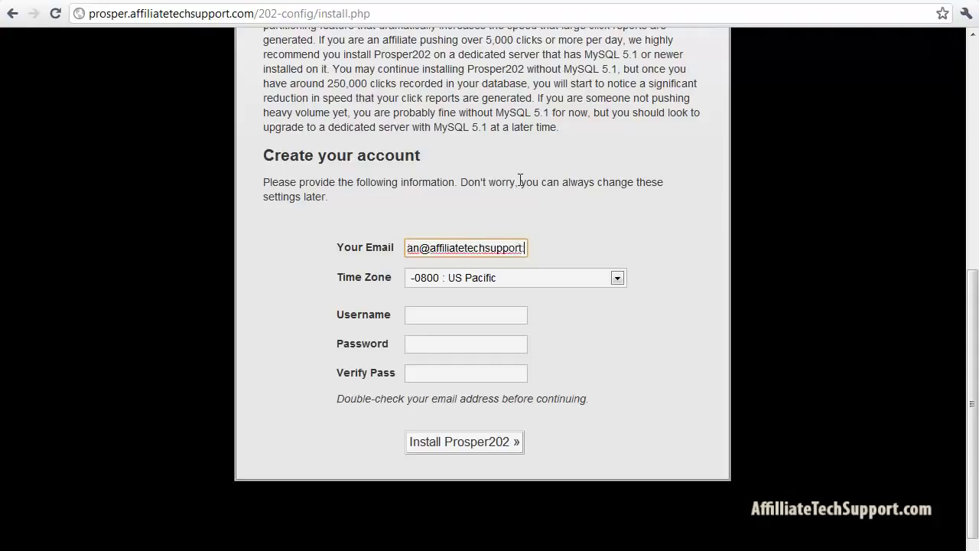
click(455, 317)
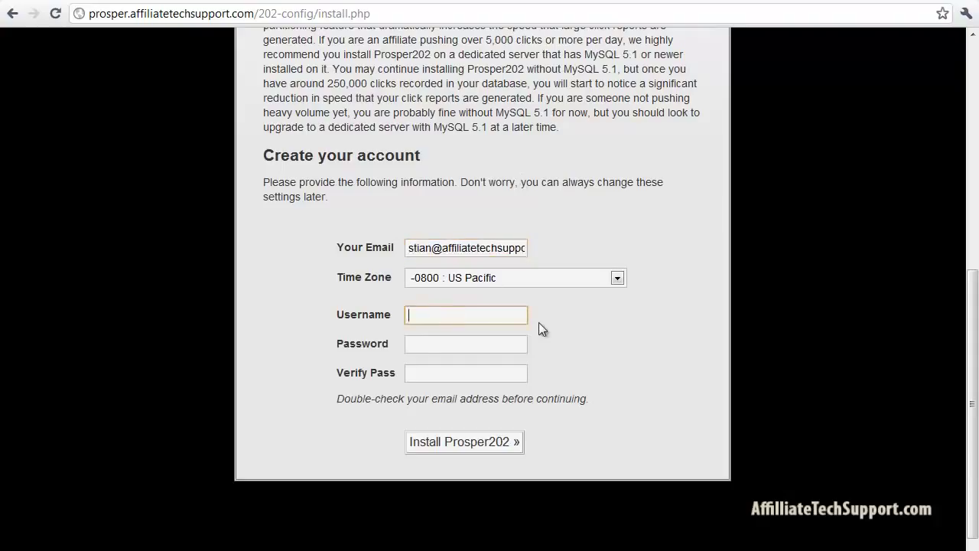
text(stian)
key(Tab)
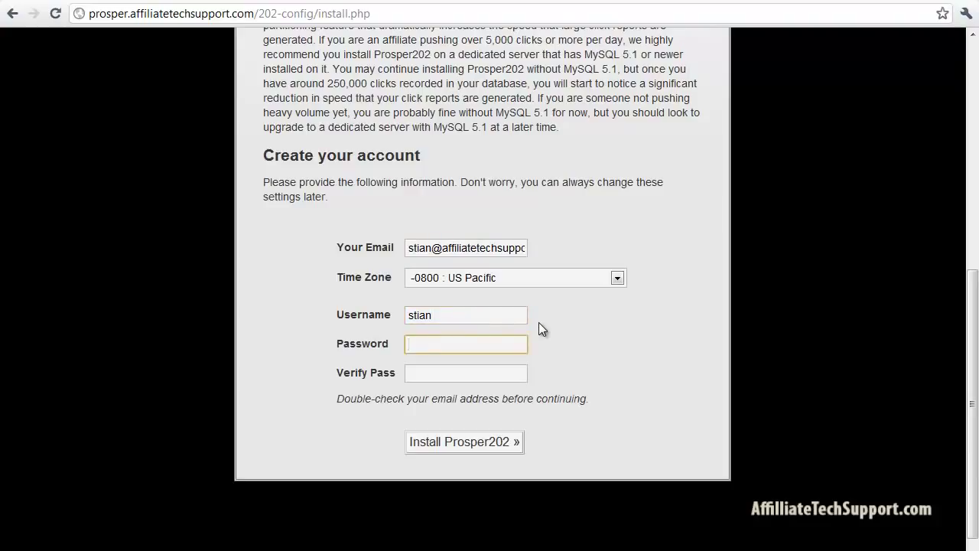
text(•)
key(BackSpace)
text(••••••••)
key(Tab)
text(••••••)
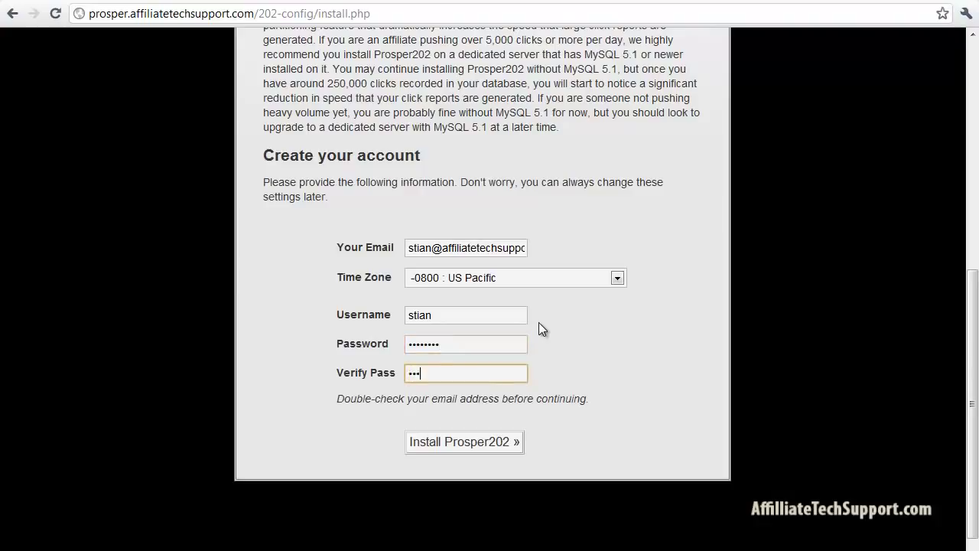
text(••)
click(553, 353)
click(445, 444)
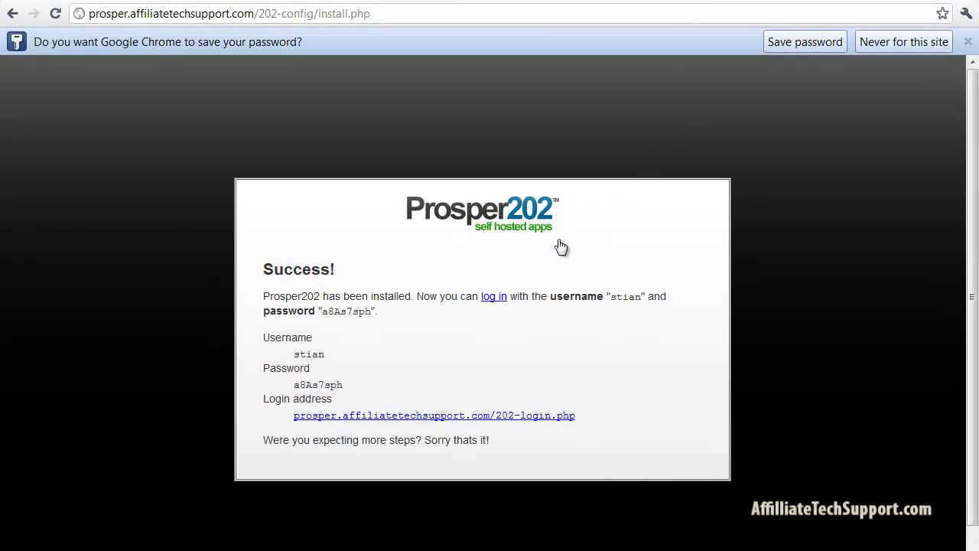
Sign in at 202-login.php with the new account's username and password, then open Tracking202
click(968, 41)
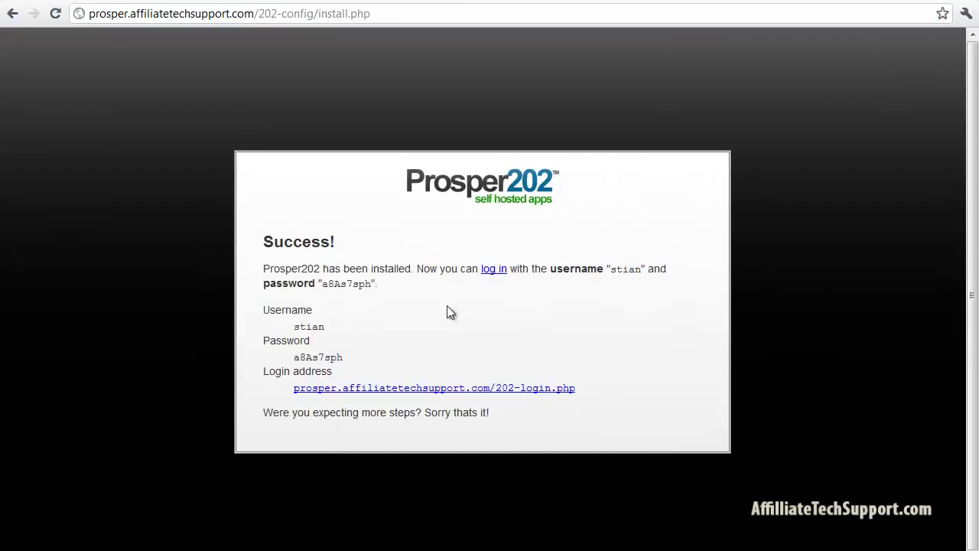
click(414, 389)
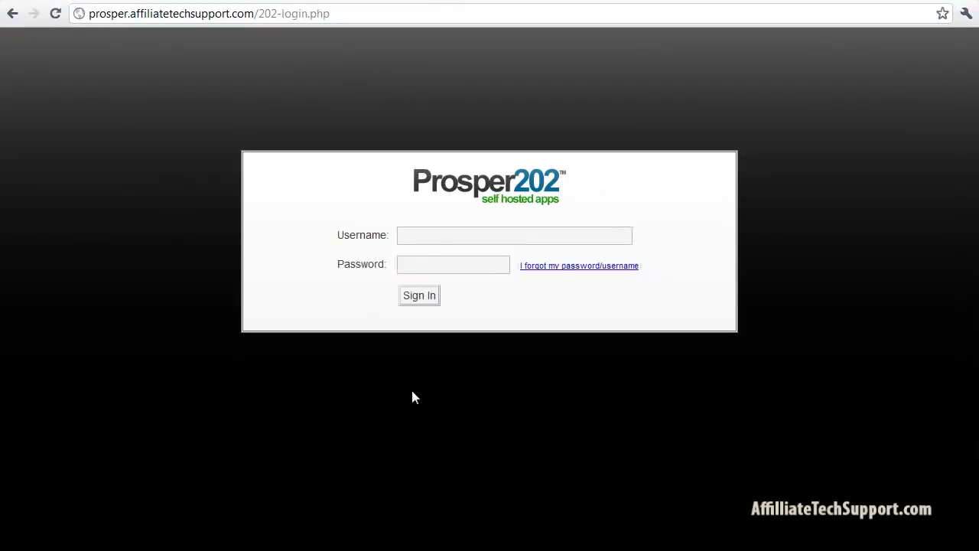
click(433, 233)
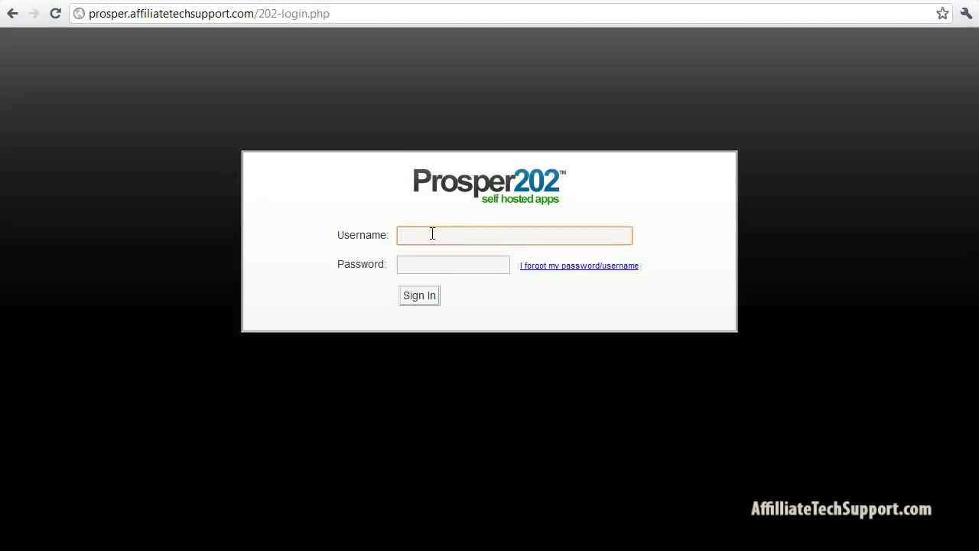
text(stian)
key(Tab)
text(••)
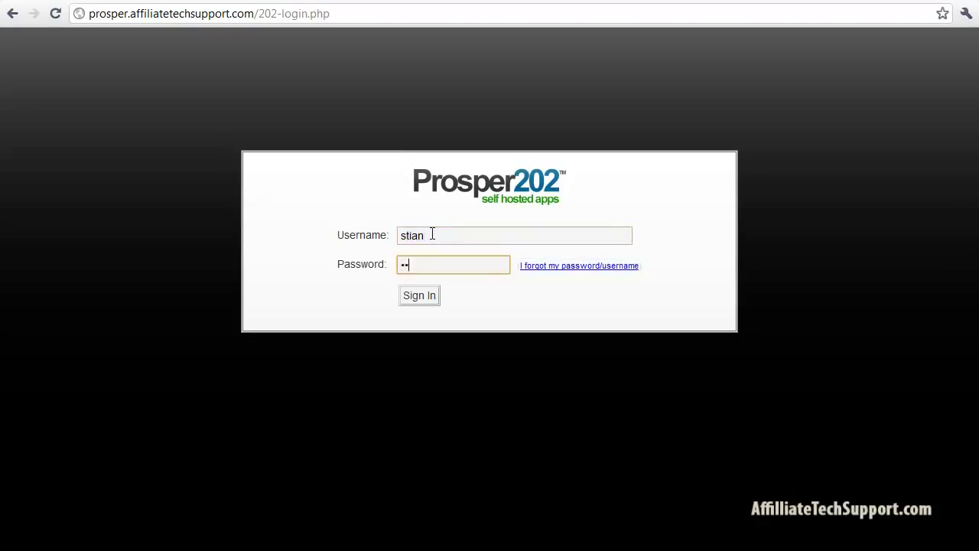
text(••••••)
click(417, 301)
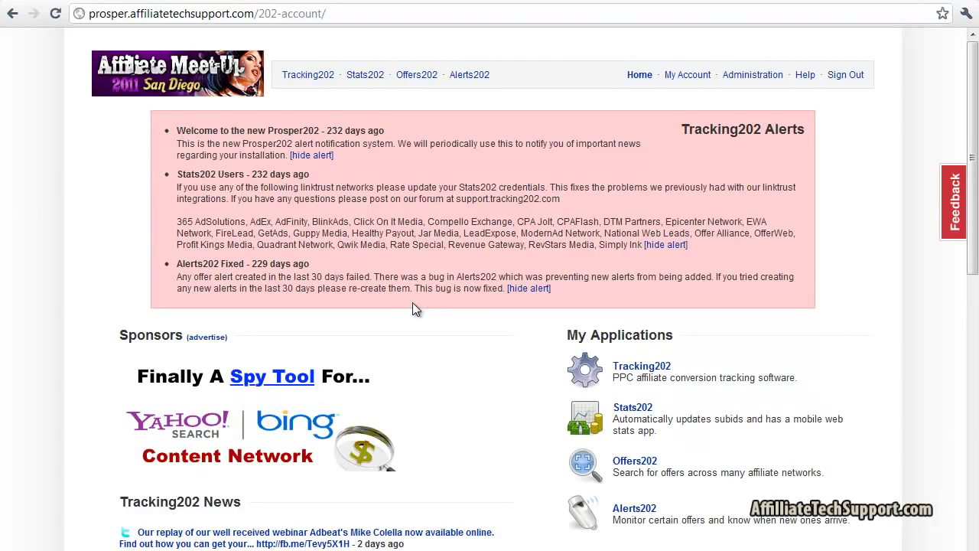
click(309, 79)
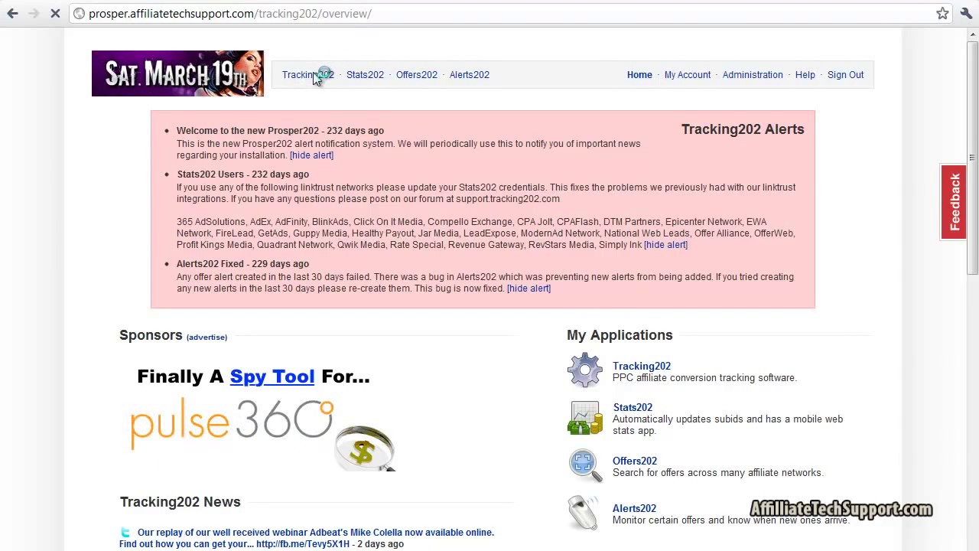